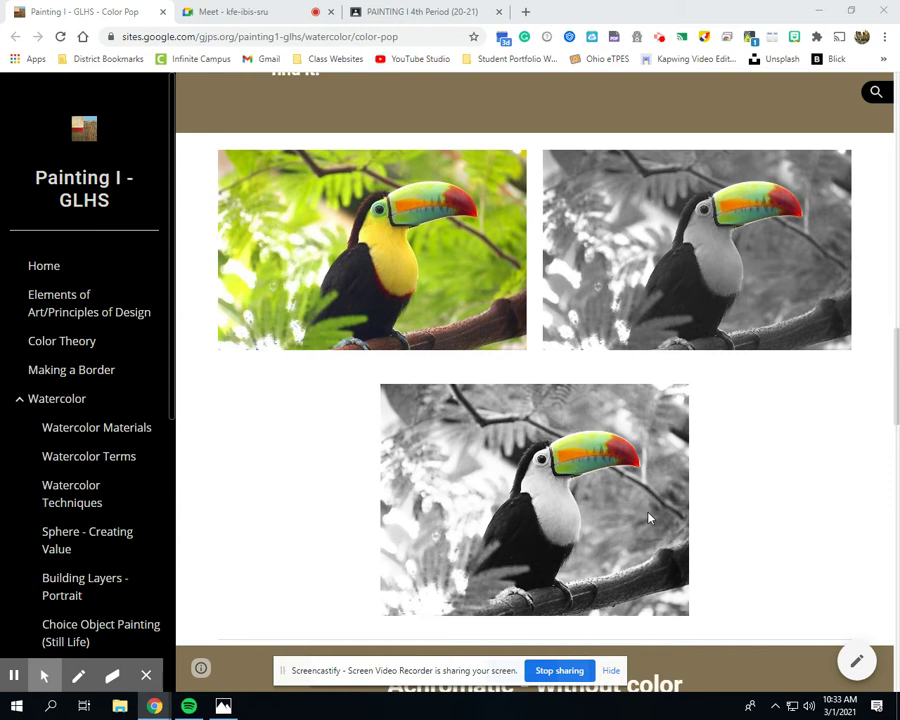
# Review the colour-pop examples on the class page and open Photopea from the link in its instructions.
pyautogui.scroll(-5, 470, 372)
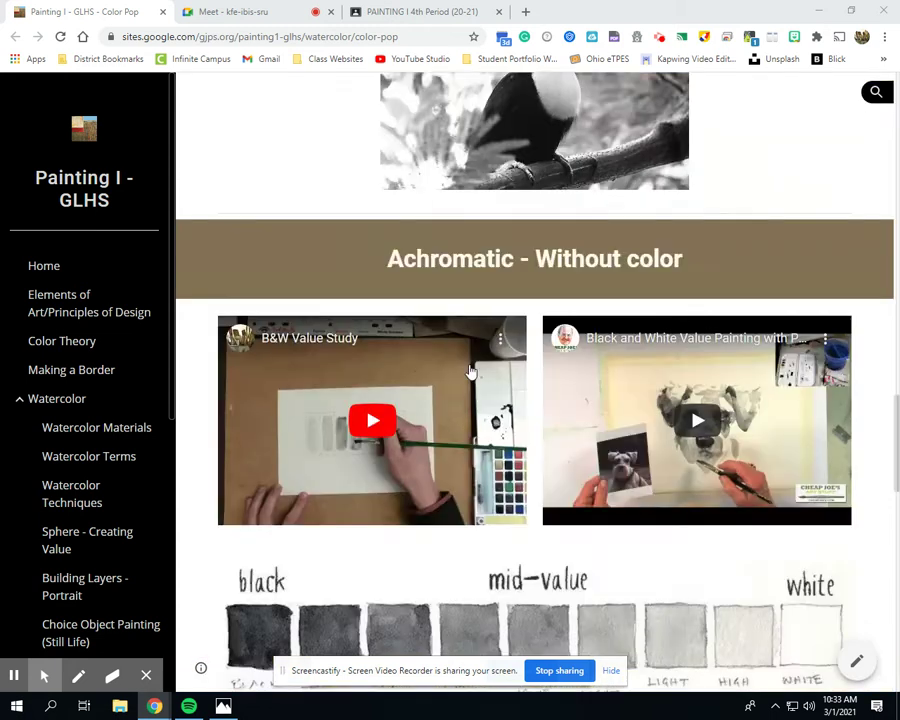
pyautogui.scroll(-15, 470, 372)
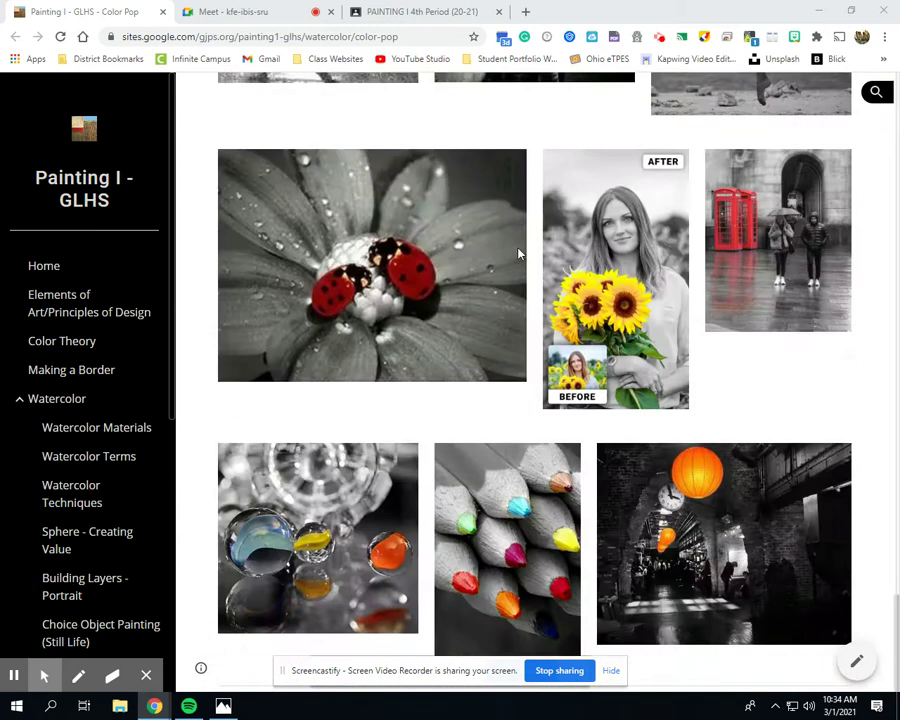
pyautogui.scroll(20, 519, 254)
pyautogui.scroll(10, 525, 255)
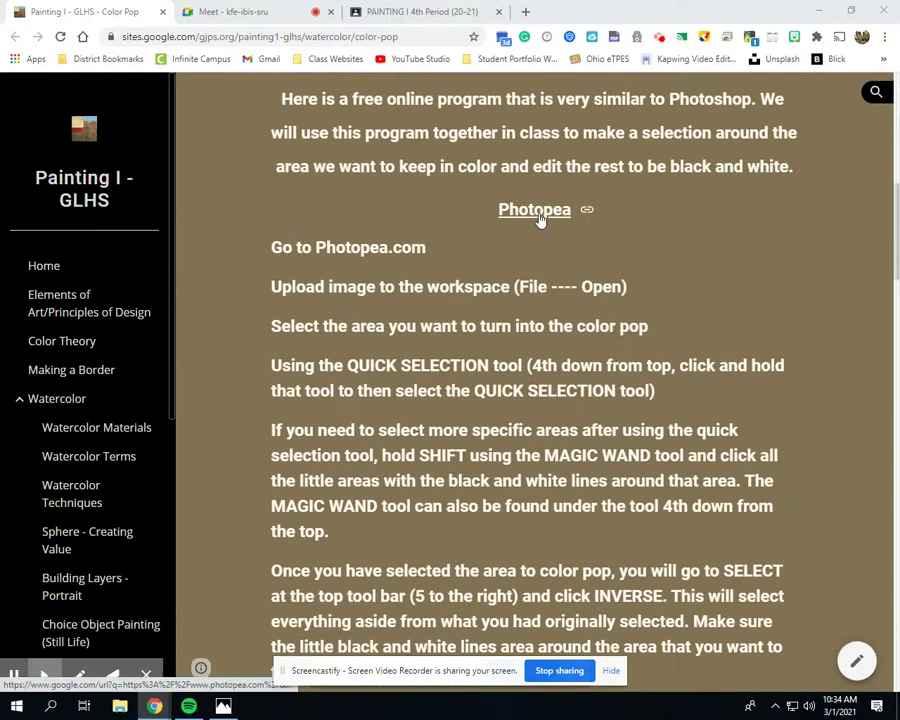
pyautogui.click(537, 213)
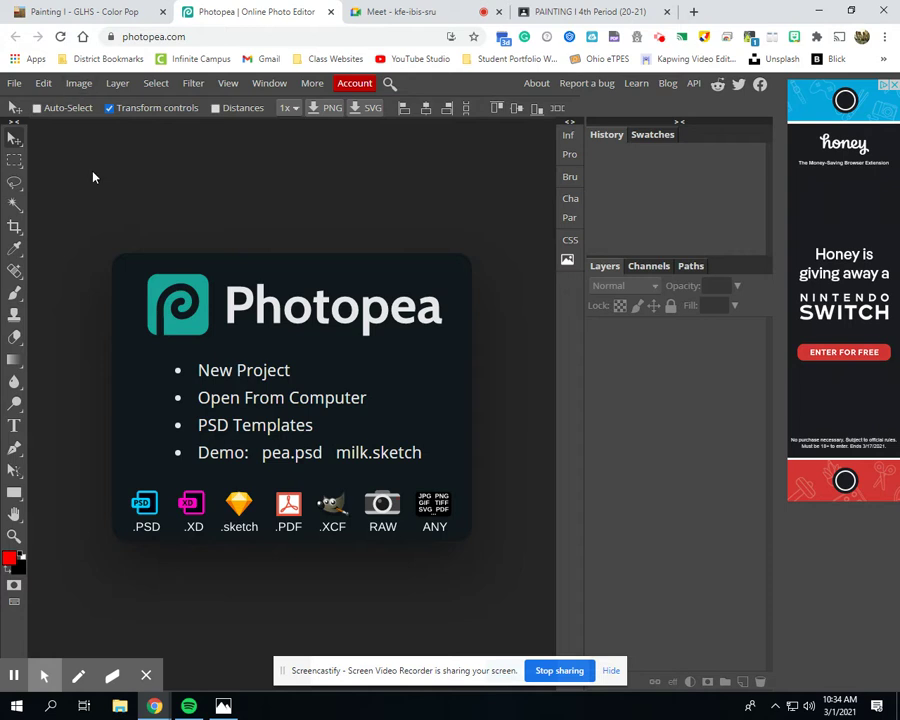
# Open the full-colour toucan-bird-perched-on-branch photo from the Projects folder on the Desktop.
pyautogui.click(12, 85)
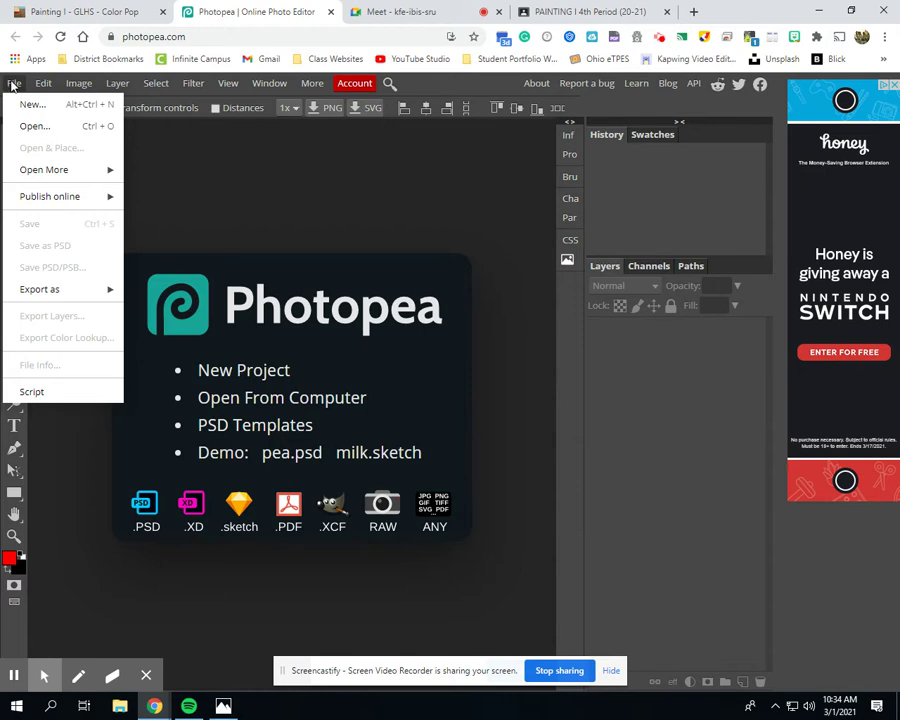
pyautogui.click(35, 127)
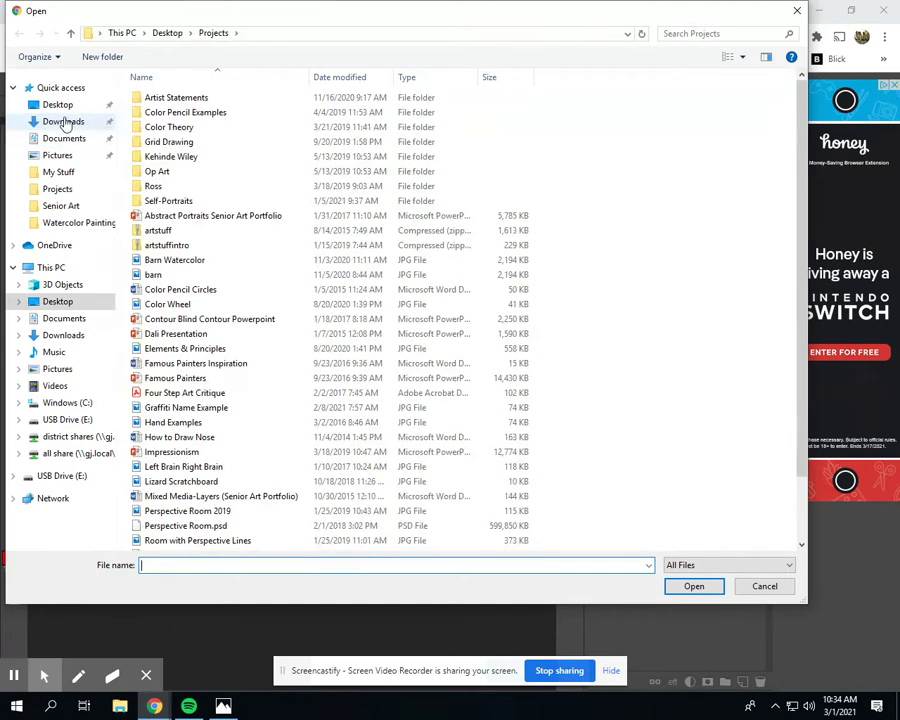
pyautogui.click(60, 106)
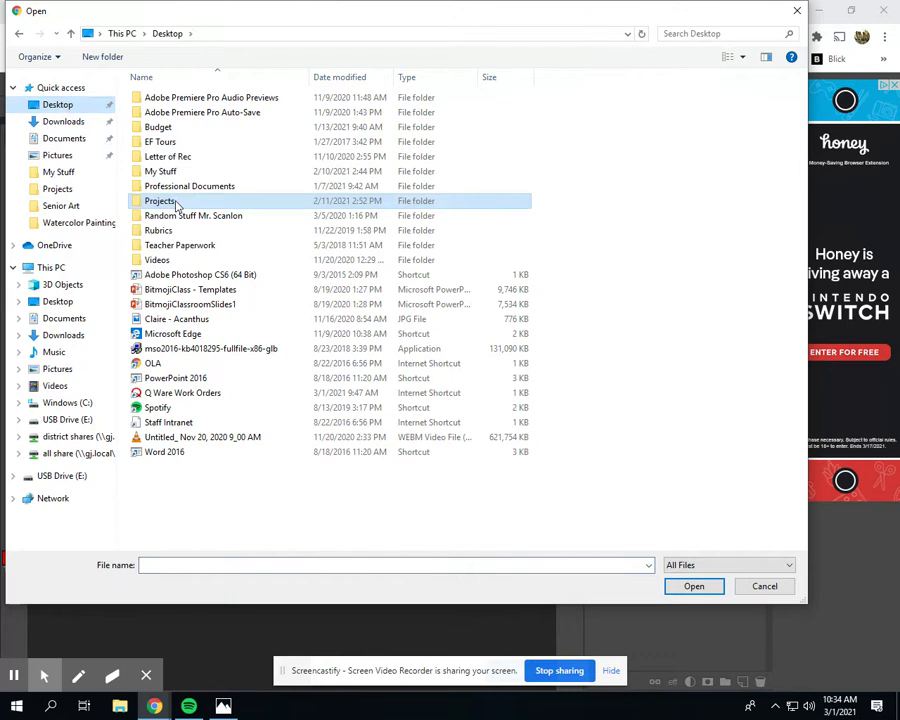
pyautogui.doubleClick(160, 201)
pyautogui.scroll(-2, 228, 397)
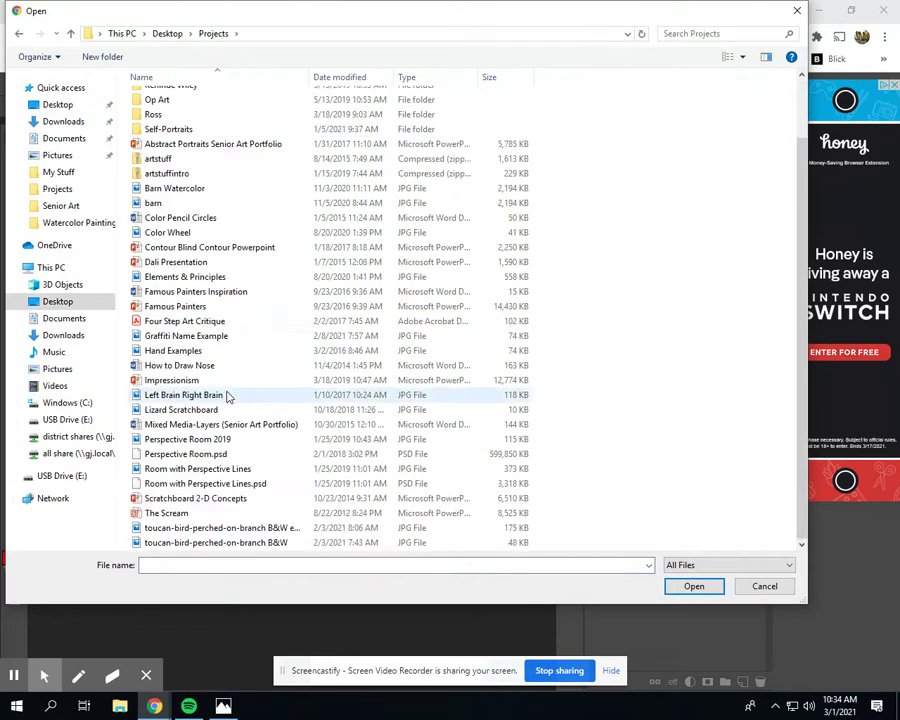
pyautogui.click(249, 543)
pyautogui.click(694, 587)
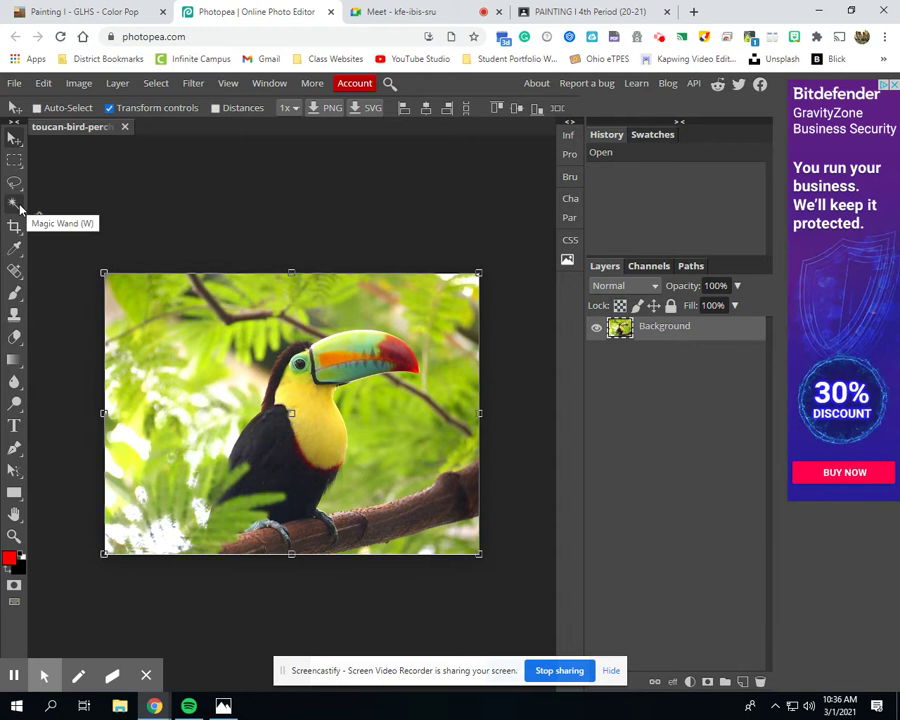
# Activate the Quick Selection tool in place of the Magic Wand.
pyautogui.rightClick(20, 208)
pyautogui.click(74, 207)
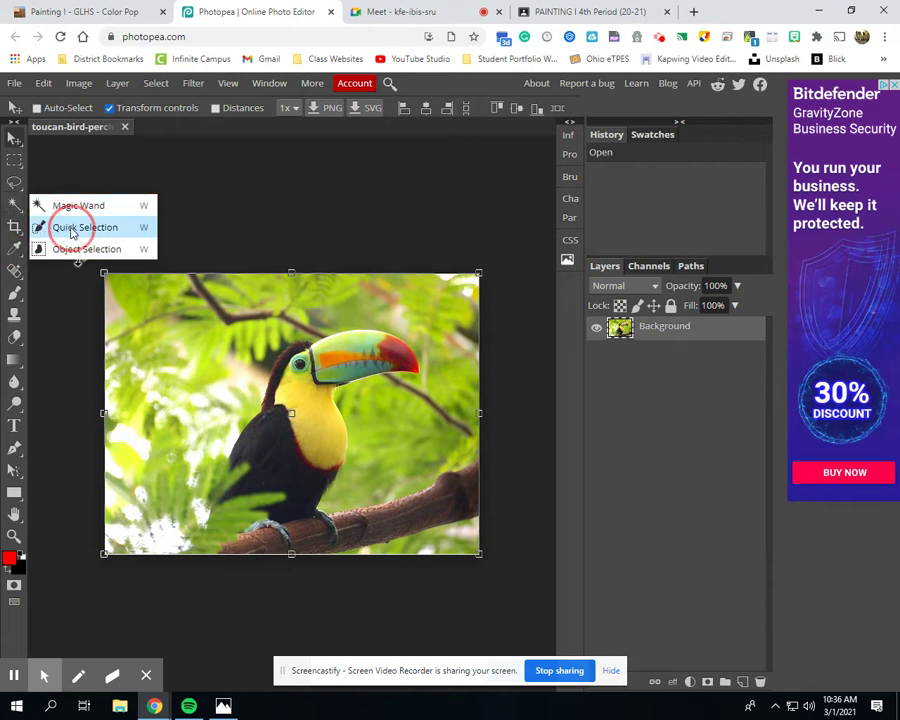
pyautogui.click(71, 233)
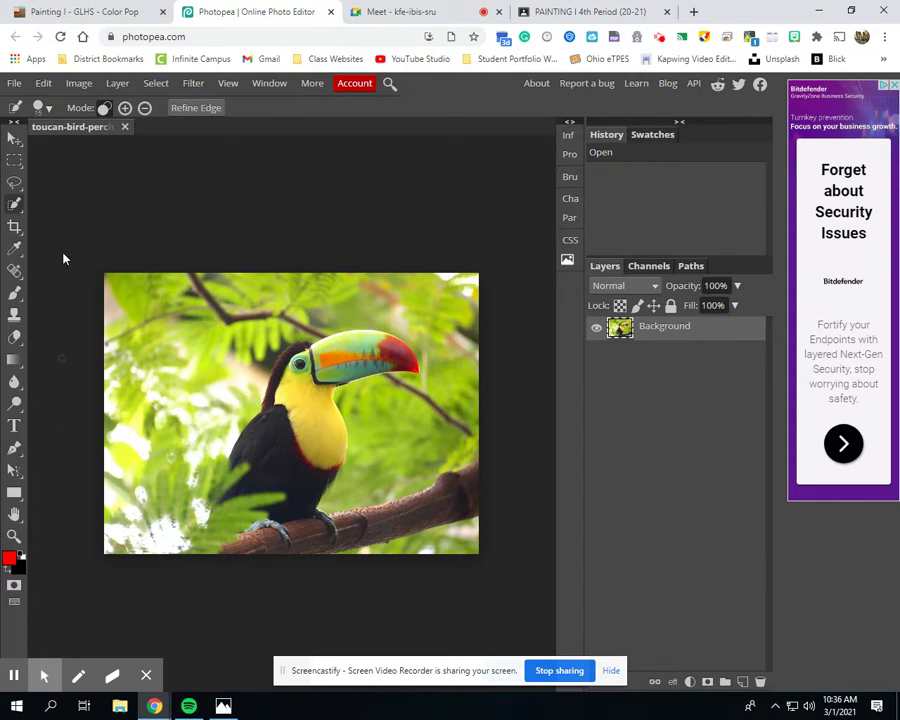
# Check the finished toucan colour-pop examples on the class page and return to the photo in Photopea.
pyautogui.click(74, 10)
pyautogui.scroll(-20, 490, 229)
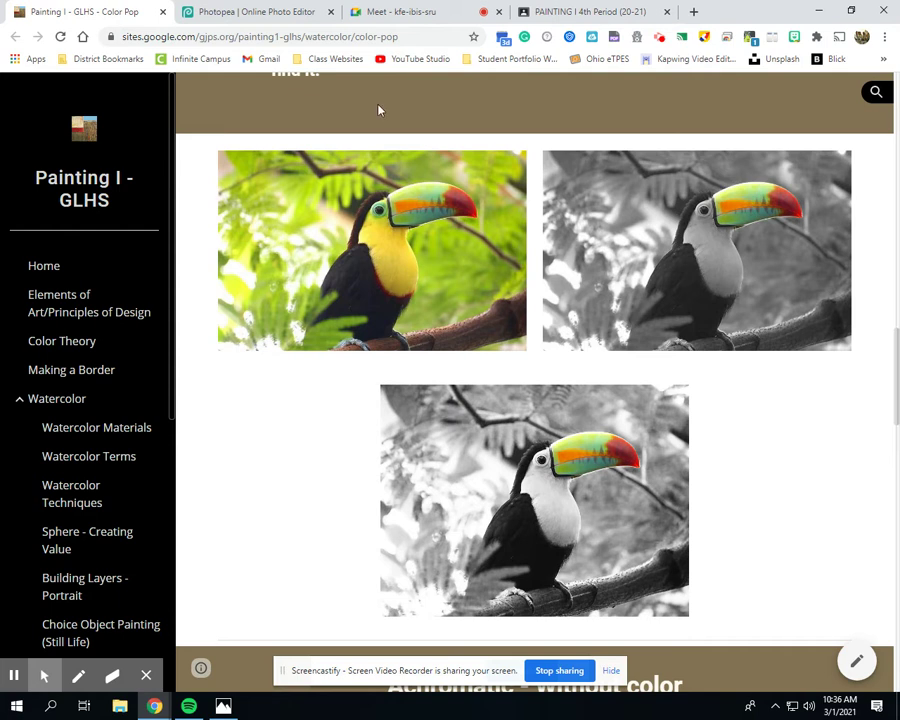
pyautogui.click(300, 12)
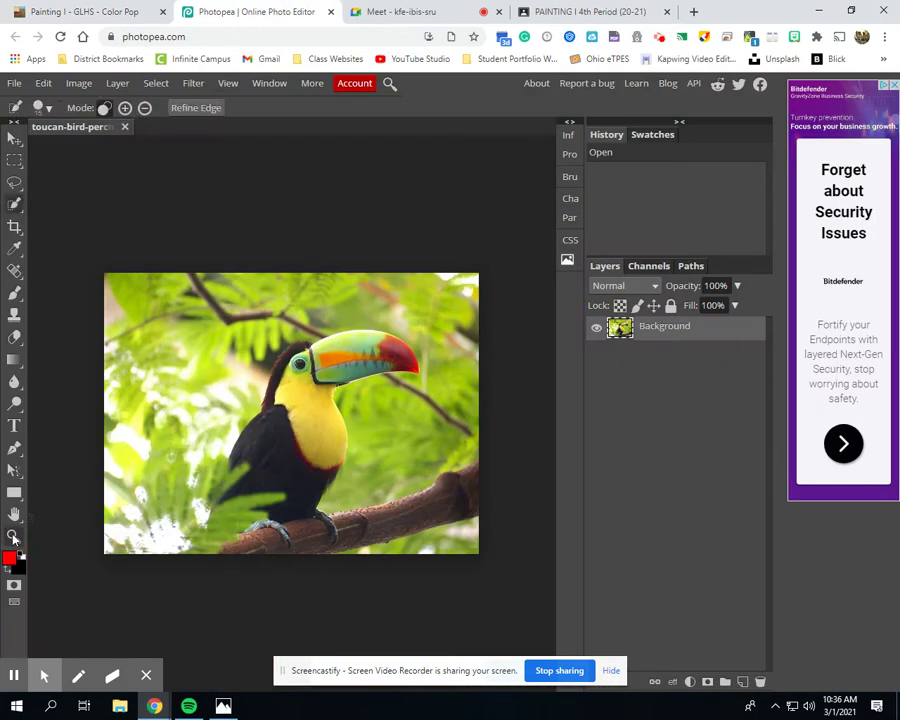
# Zoom in until the toucan's head and beak fill the workspace.
pyautogui.press('z')
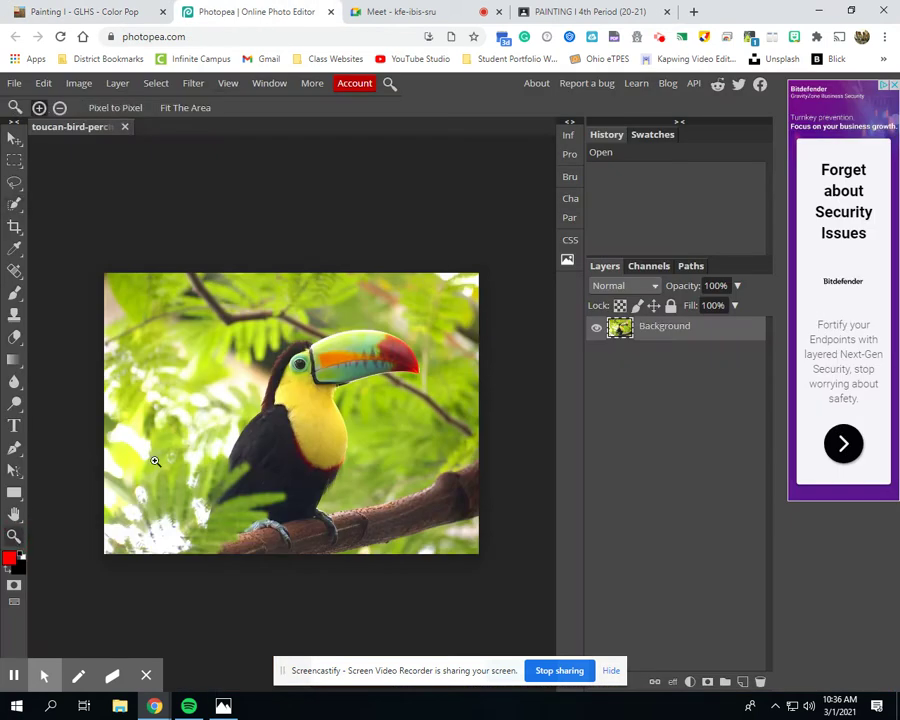
pyautogui.click(363, 353)
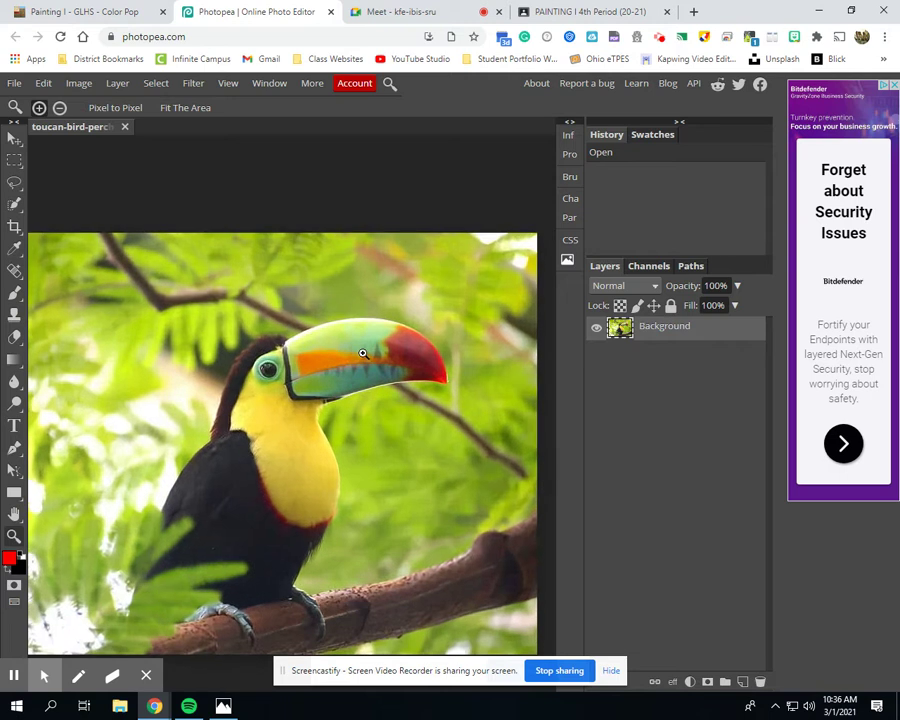
pyautogui.click(363, 353)
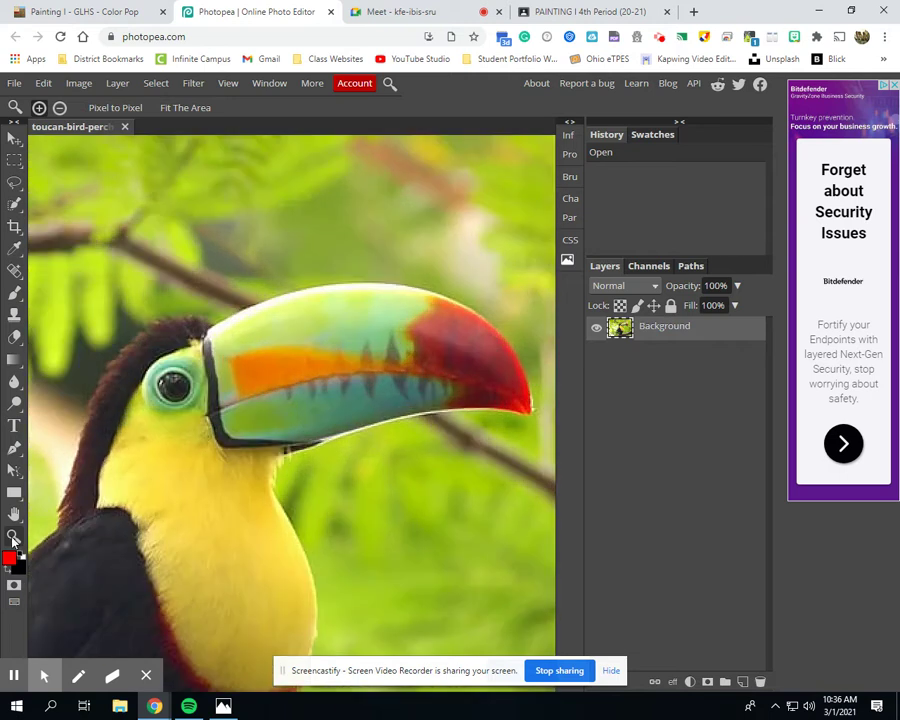
pyautogui.click(14, 562)
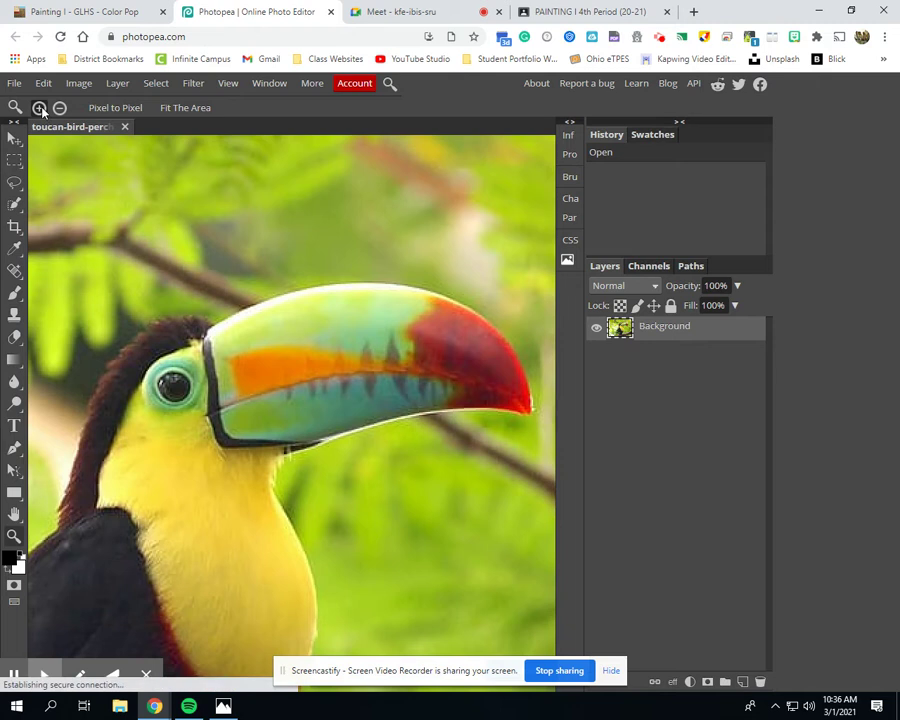
pyautogui.click(180, 108)
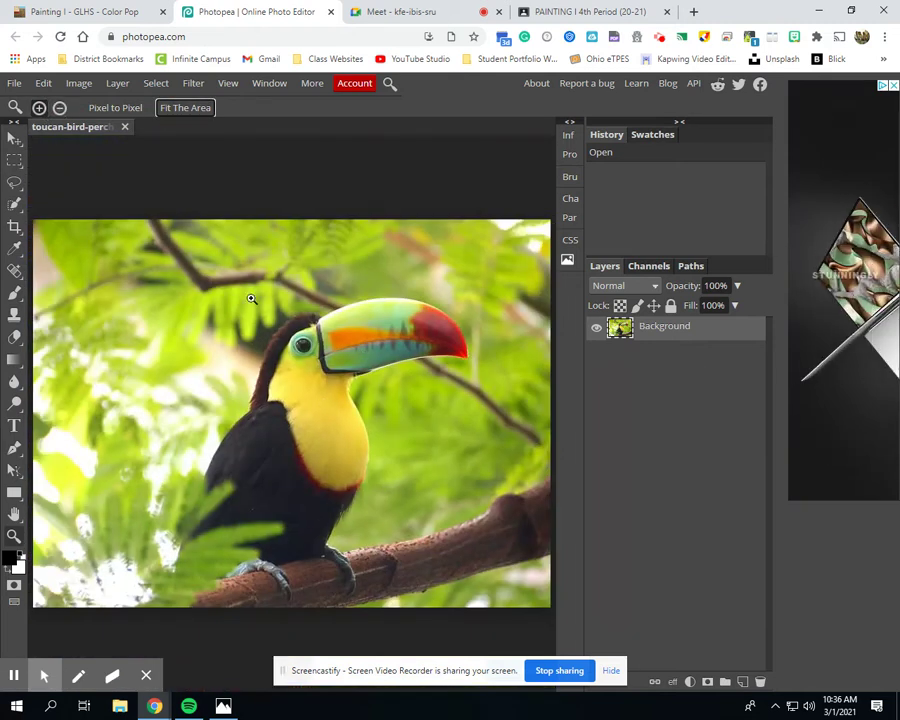
pyautogui.scroll(1, 394, 328)
pyautogui.scroll(4, 394, 328)
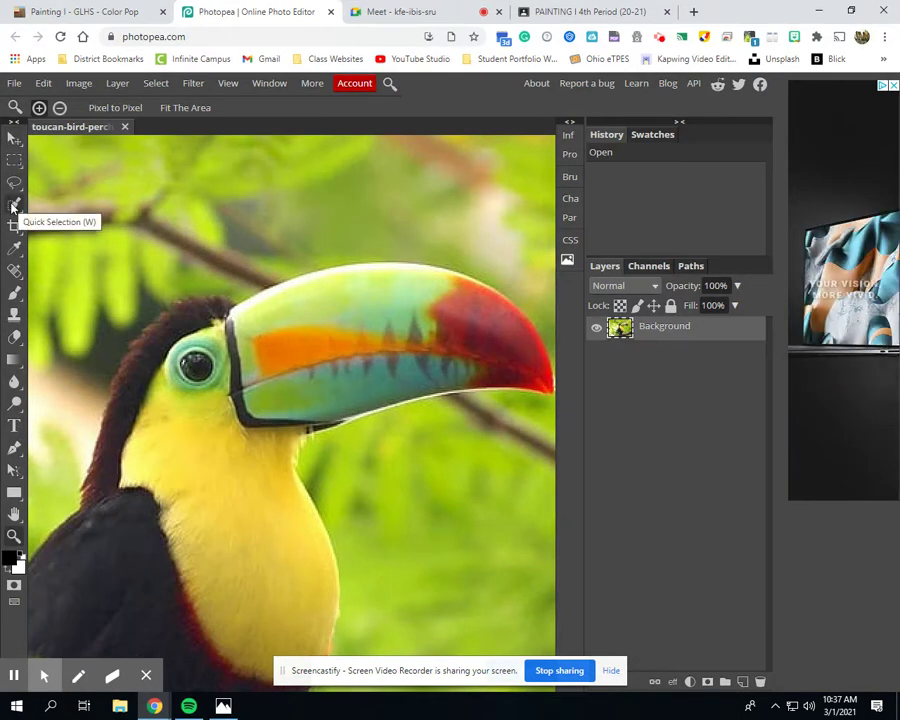
# Select the orange stripe and the red tip of the toucan's beak with the Quick Selection tool.
pyautogui.click(13, 205)
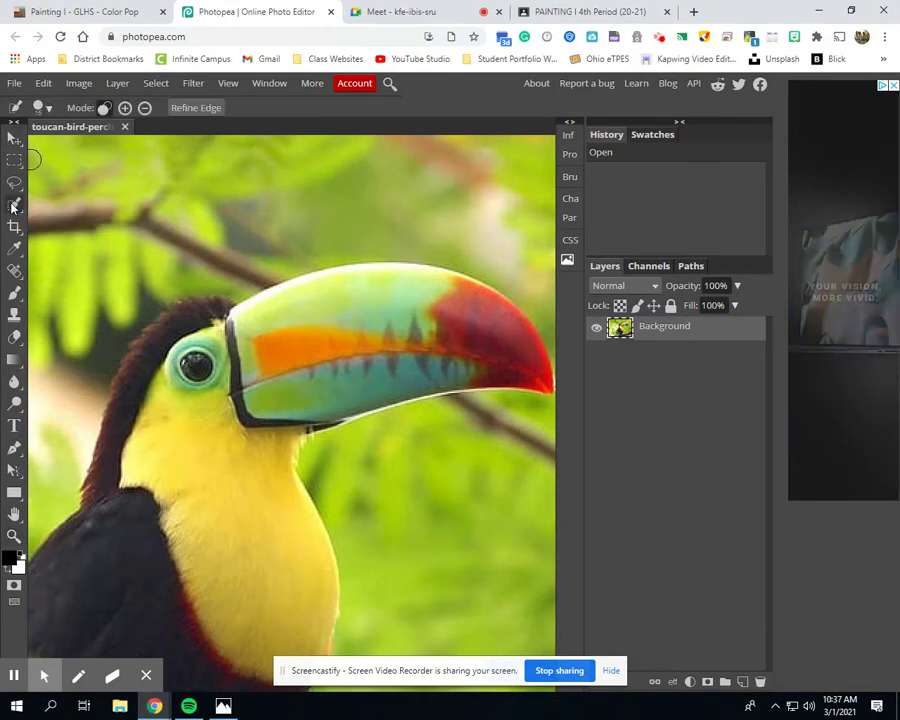
pyautogui.rightClick(13, 205)
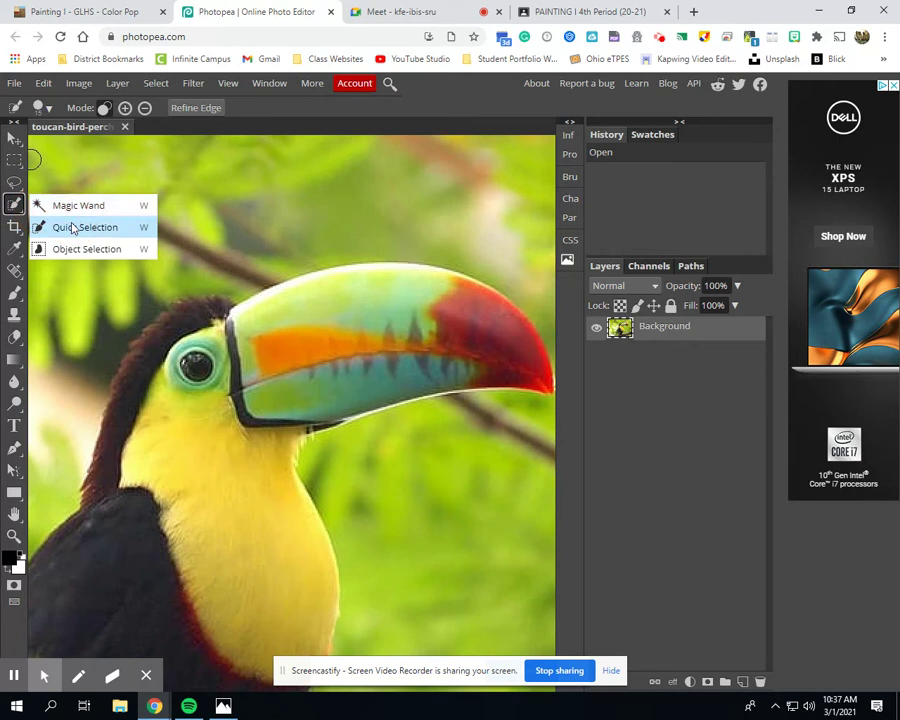
pyautogui.click(72, 228)
pyautogui.click(355, 338)
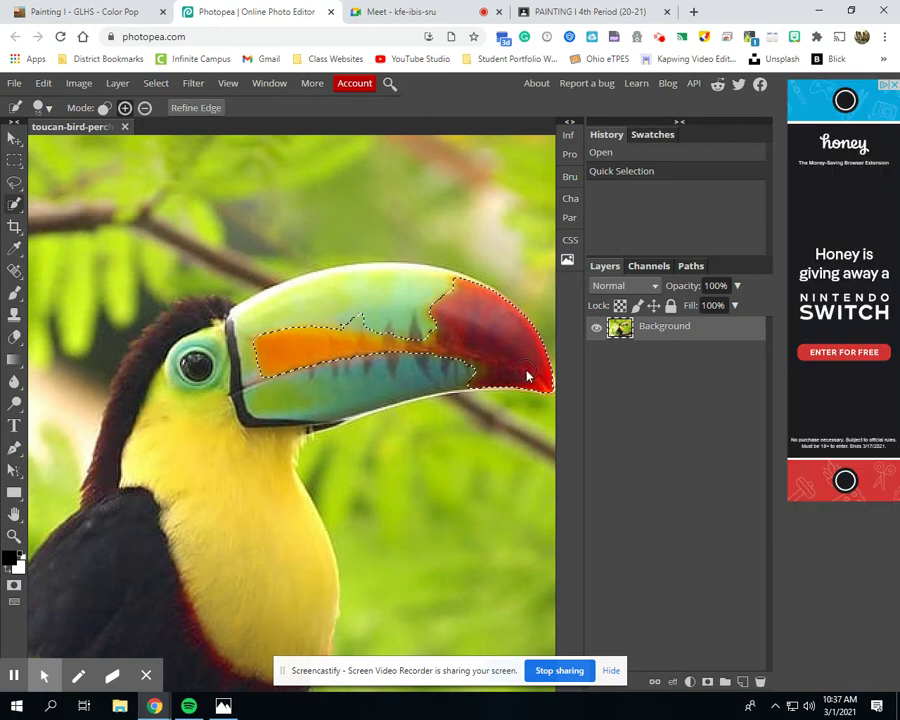
# Try adding the green area above the orange stripe to the selection and undo that addition.
pyautogui.click(393, 318)
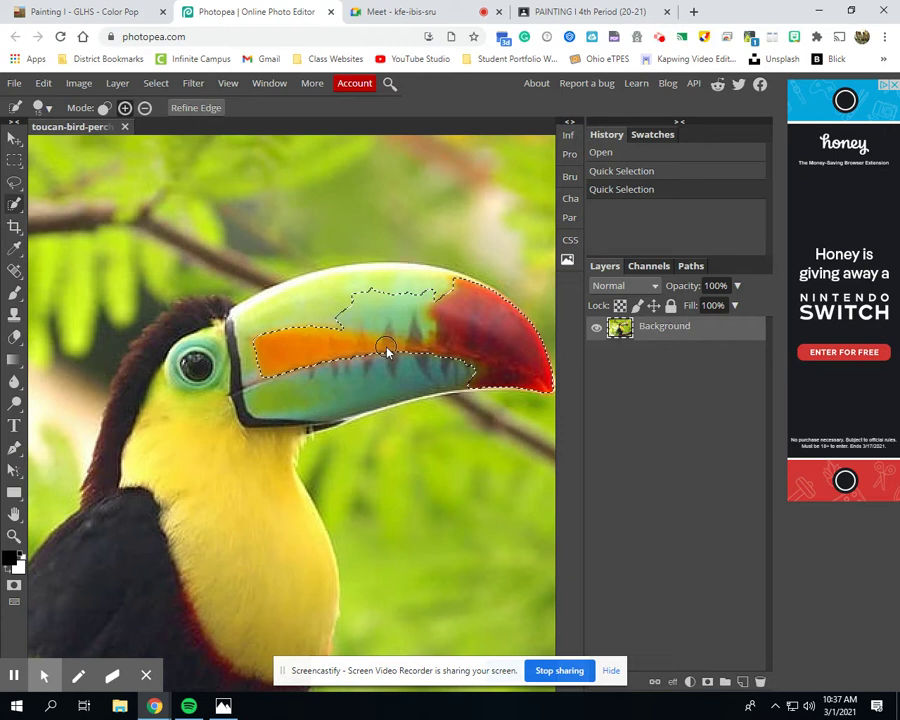
pyautogui.click(50, 85)
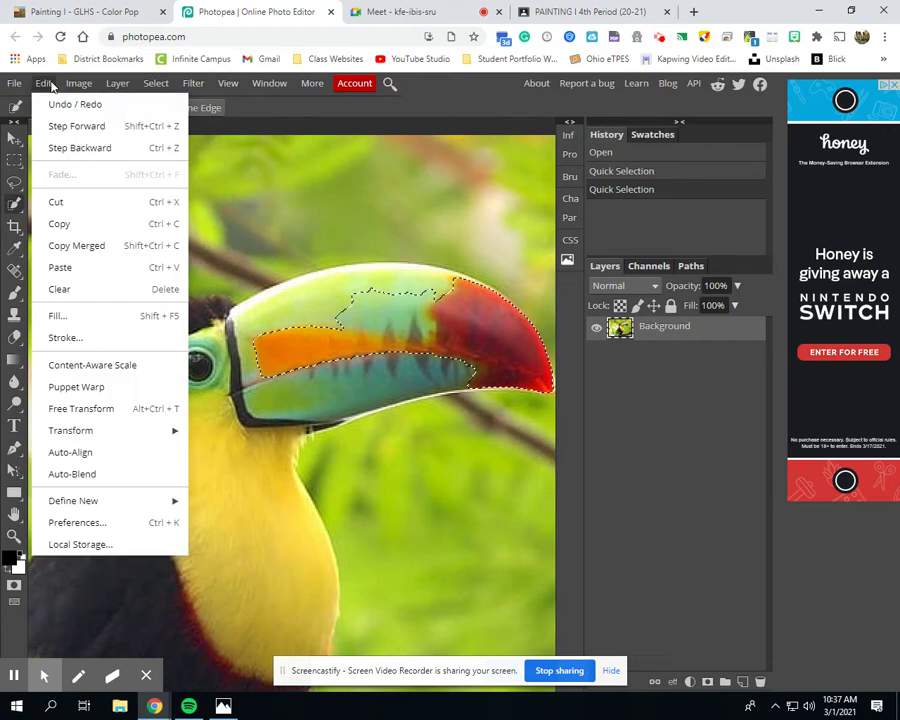
pyautogui.click(64, 150)
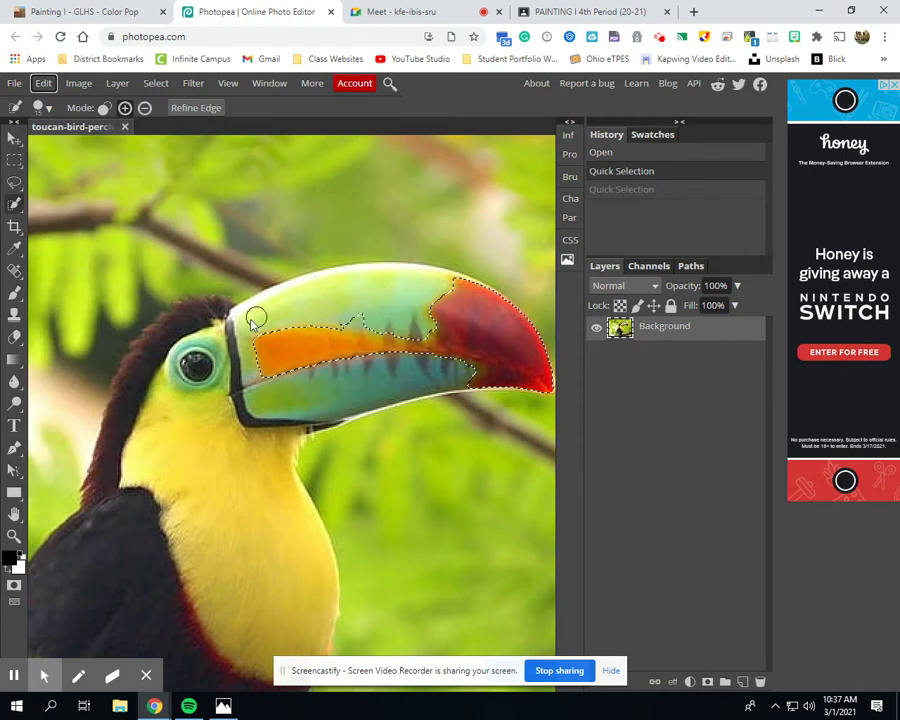
# Extend the quick selection over the beak's remaining green and teal areas, out toward its white upper rim.
pyautogui.click(406, 314)
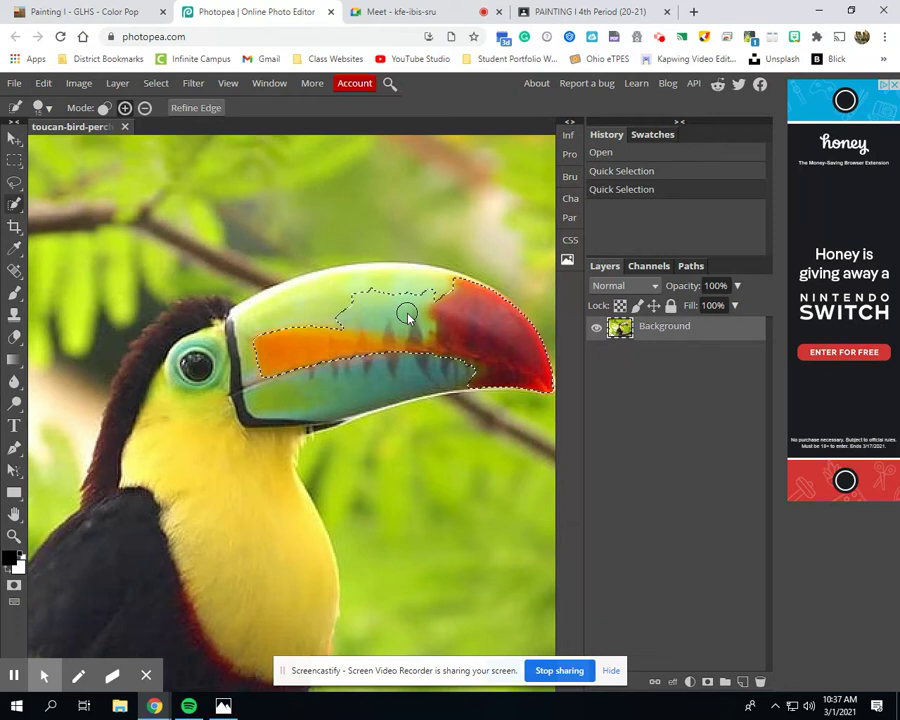
pyautogui.click(360, 365)
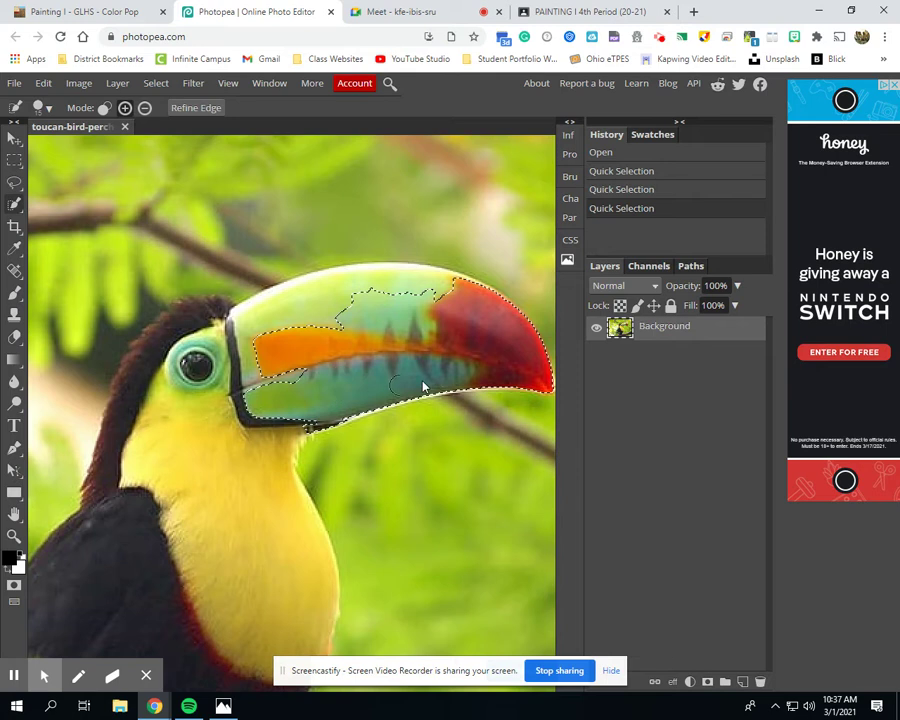
pyautogui.moveTo(271, 396)
pyautogui.mouseDown()
pyautogui.moveTo(261, 376)
pyautogui.moveTo(268, 393)
pyautogui.moveTo(290, 393)
pyautogui.mouseUp()
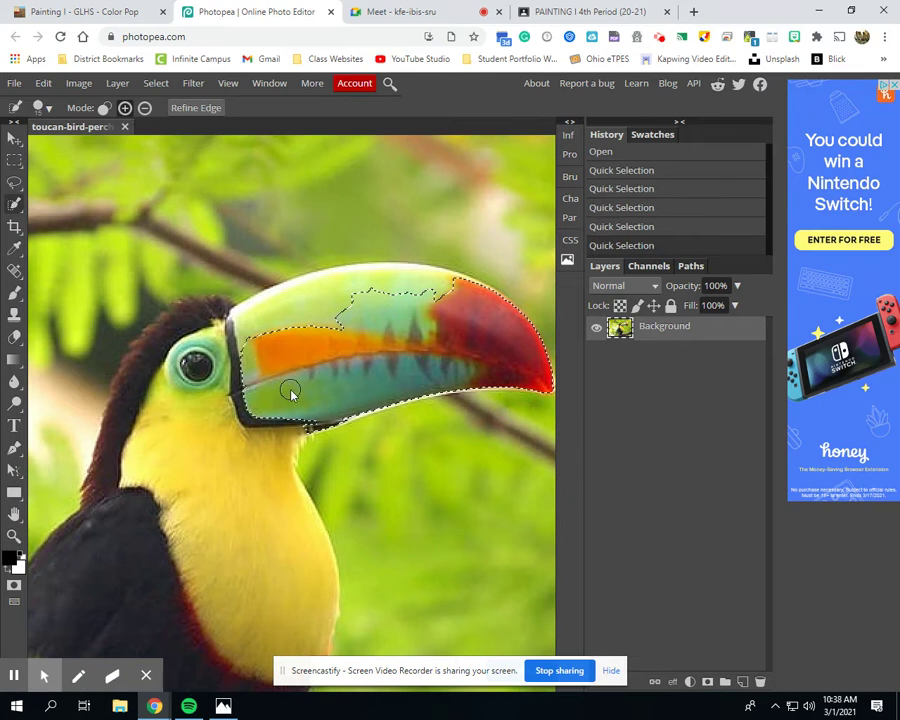
pyautogui.moveTo(291, 305)
pyautogui.mouseDown()
pyautogui.moveTo(309, 327)
pyautogui.moveTo(364, 288)
pyautogui.mouseUp()
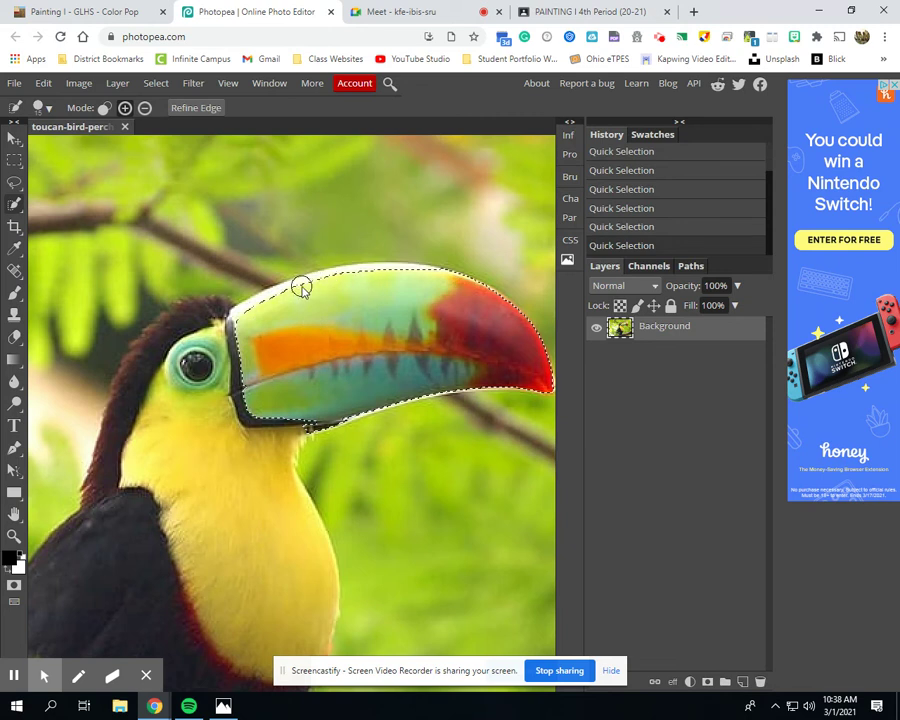
pyautogui.hotkey('ctrl', 'd')
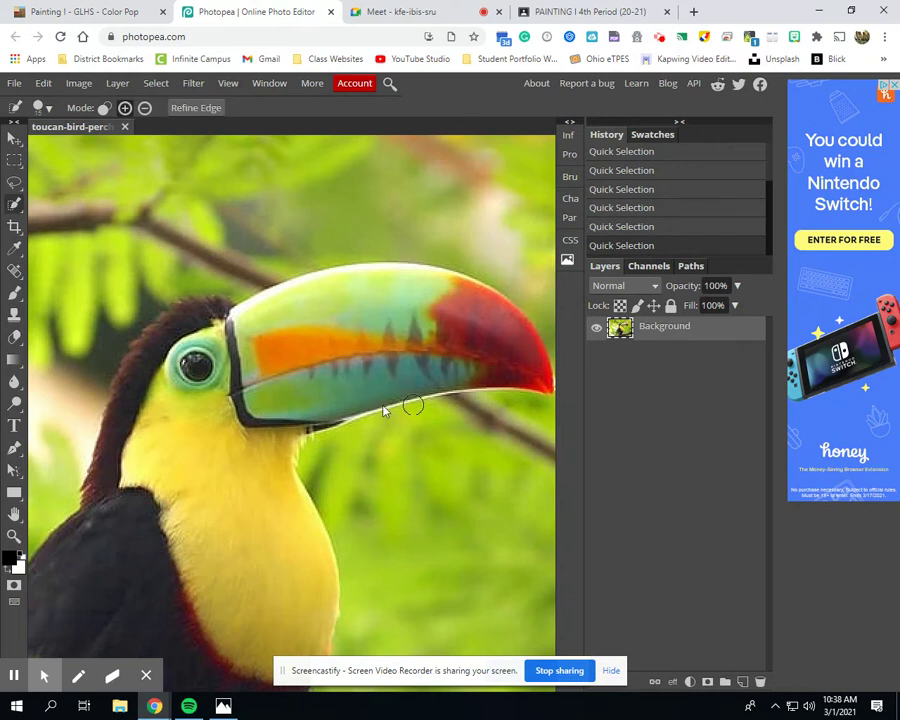
# Fit the whole photo in view and examine the selection boundary along the picture's edges.
pyautogui.click(14, 535)
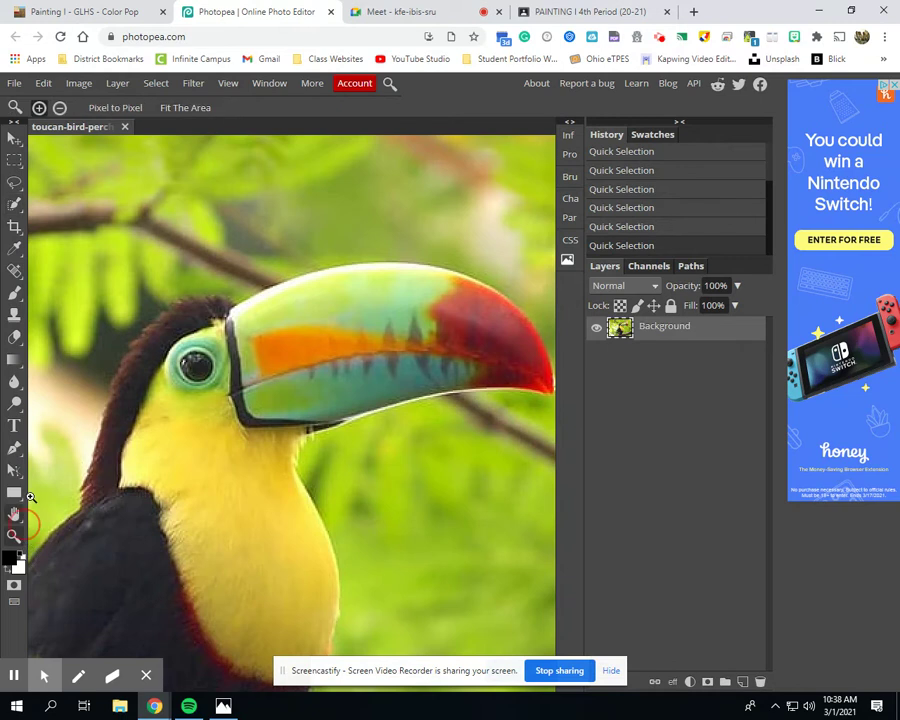
pyautogui.click(180, 107)
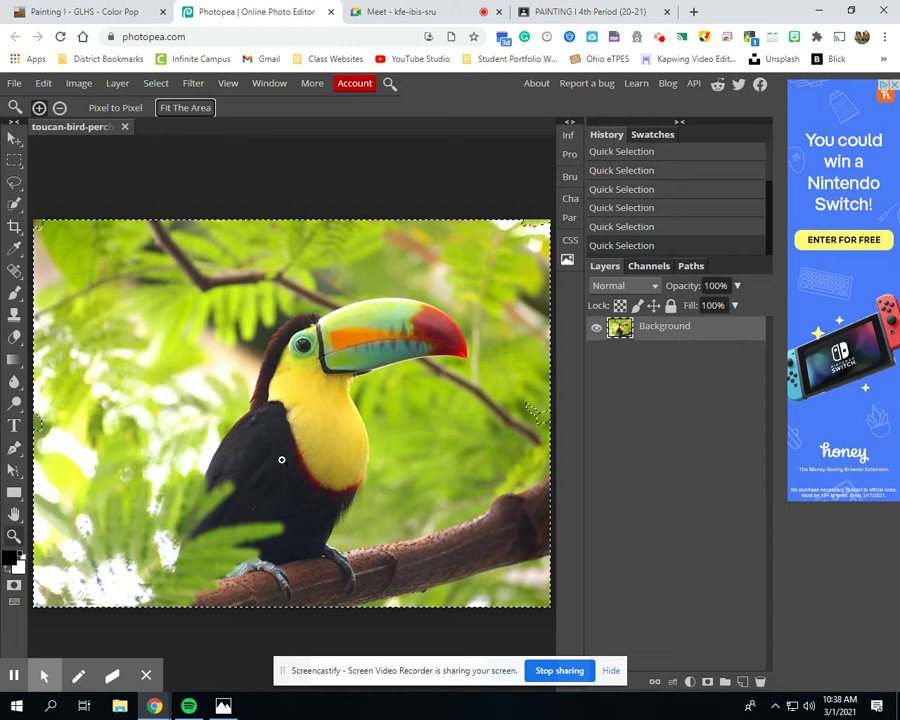
pyautogui.click(533, 414)
pyautogui.click(532, 411)
pyautogui.click(524, 406)
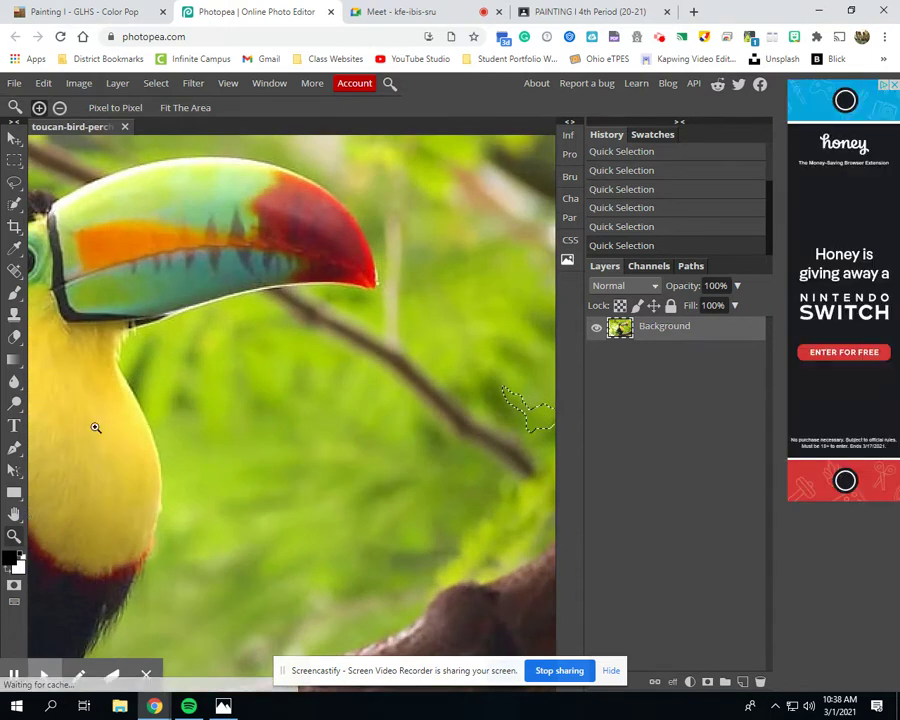
pyautogui.click(194, 108)
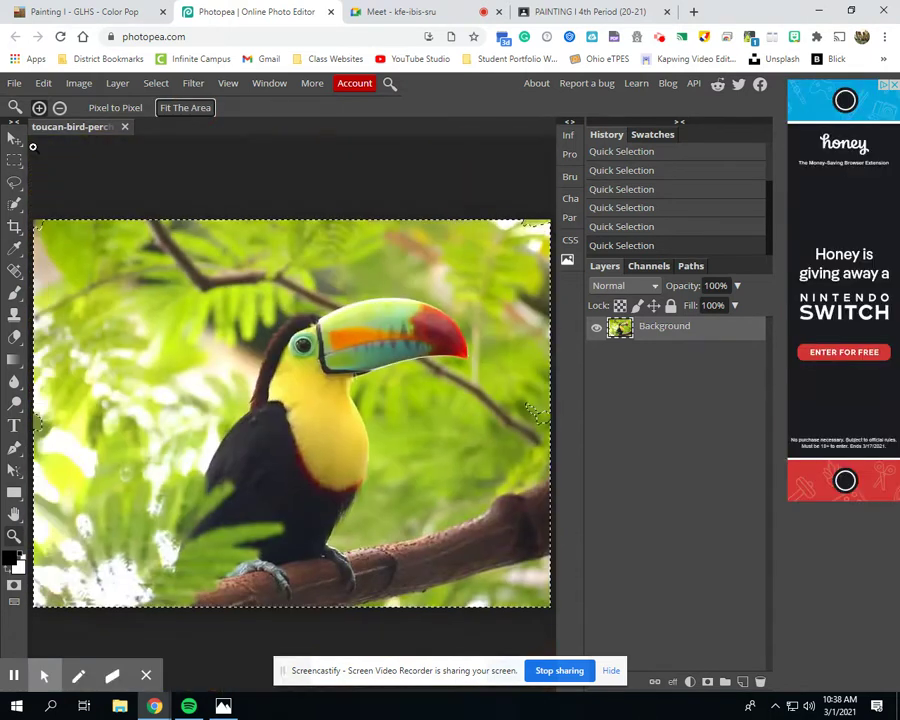
pyautogui.click(14, 140)
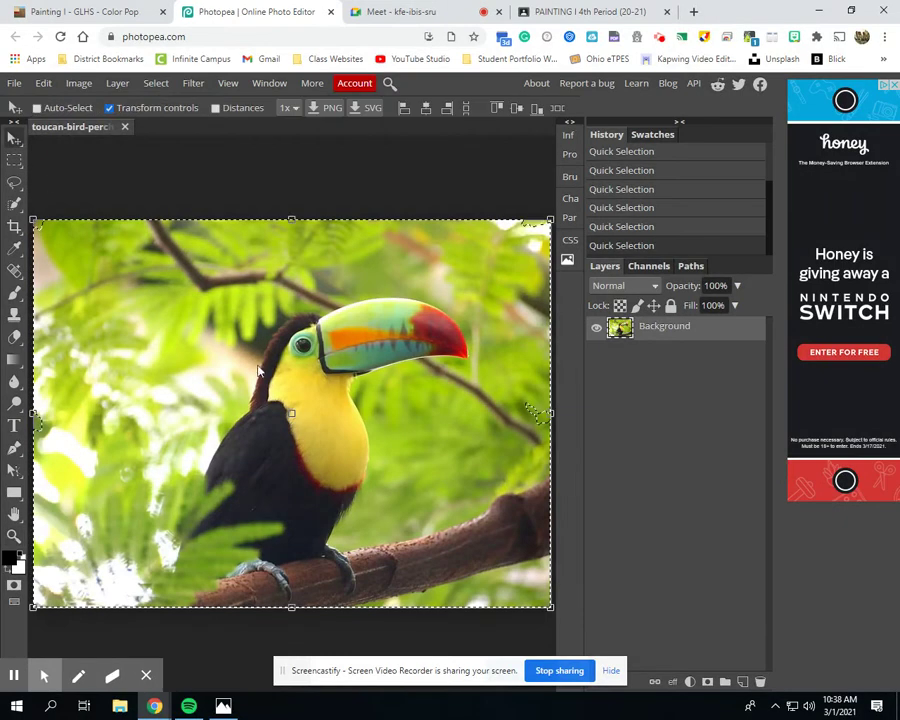
# Trial-move the selected area, undo the move and the last Quick Selection addition, and check the beak selection with another undone move.
pyautogui.moveTo(358, 336); pyautogui.dragTo(362, 570)
pyautogui.hotkey('ctrl', 'z')
pyautogui.hotkey('ctrl', 'z')
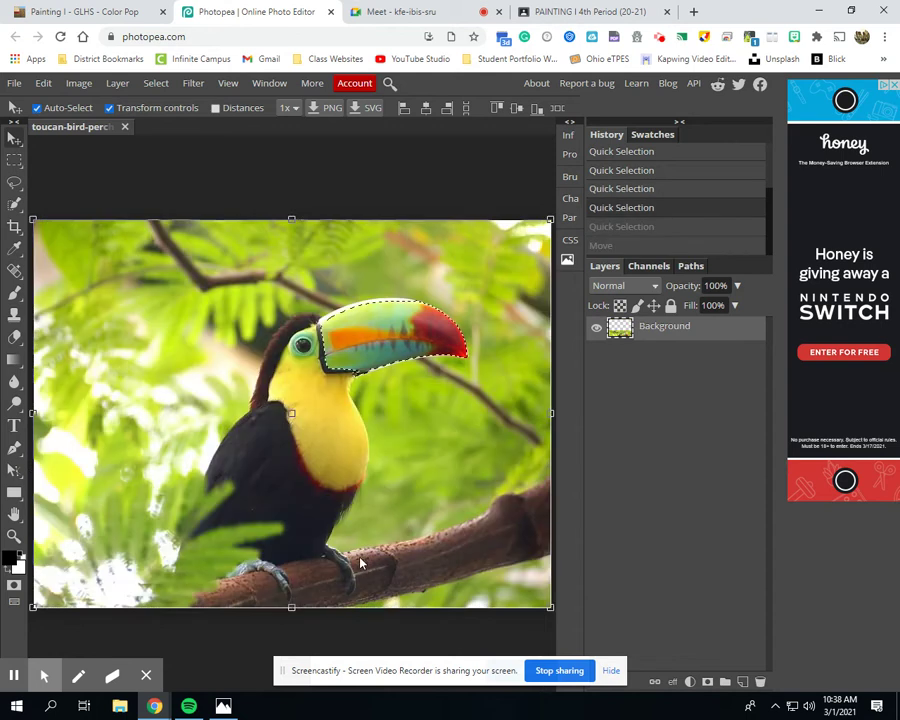
pyautogui.moveTo(362, 334); pyautogui.dragTo(342, 327)
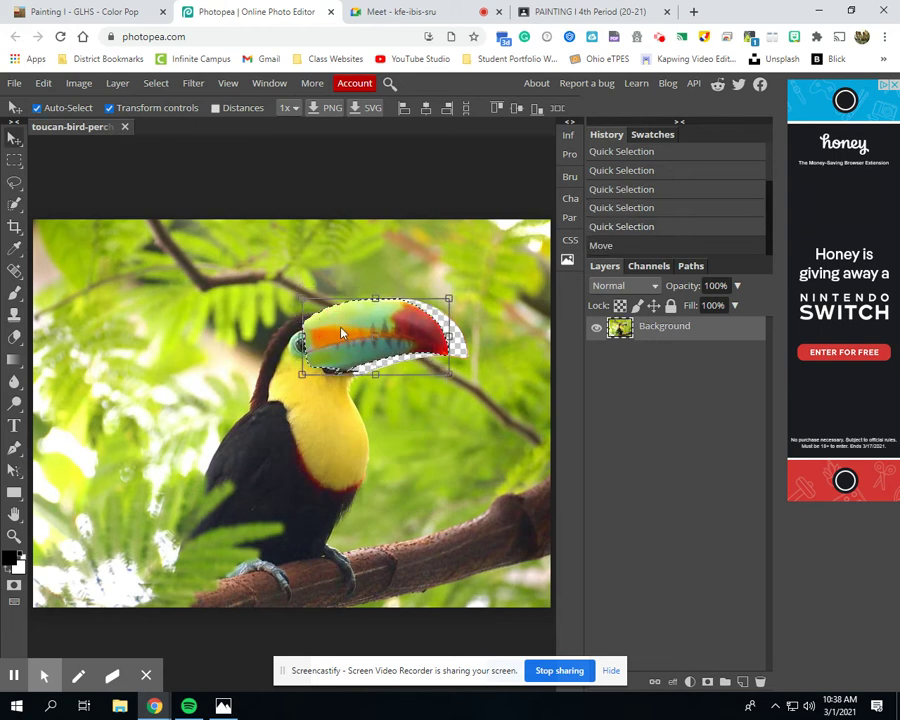
pyautogui.hotkey('ctrl', 'z')
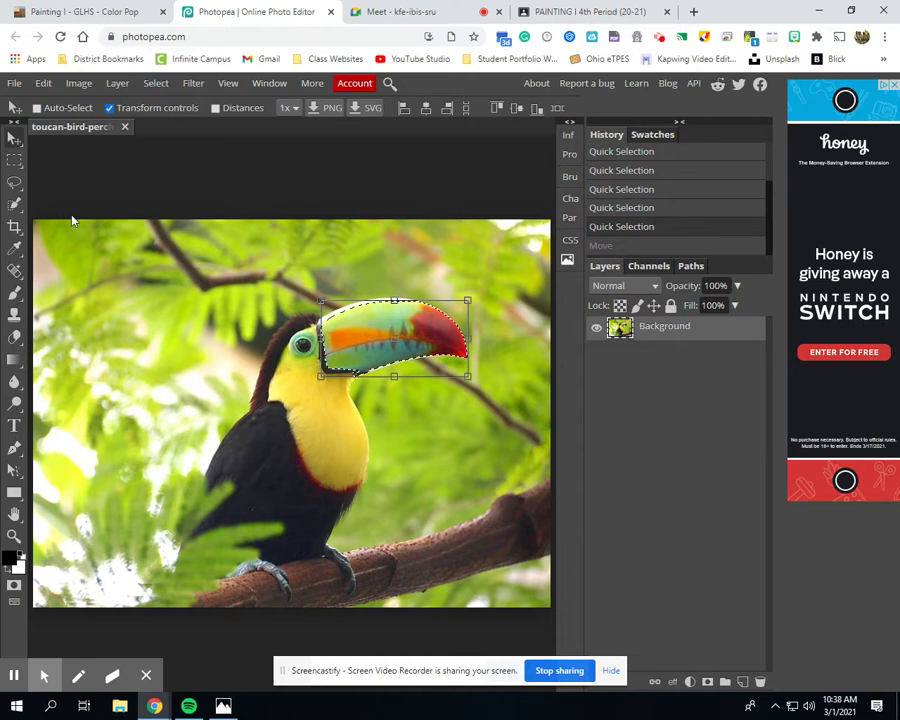
# Add the beak's white upper rim to the existing selection with the Magic Wand at tolerance 16.
pyautogui.click(15, 538)
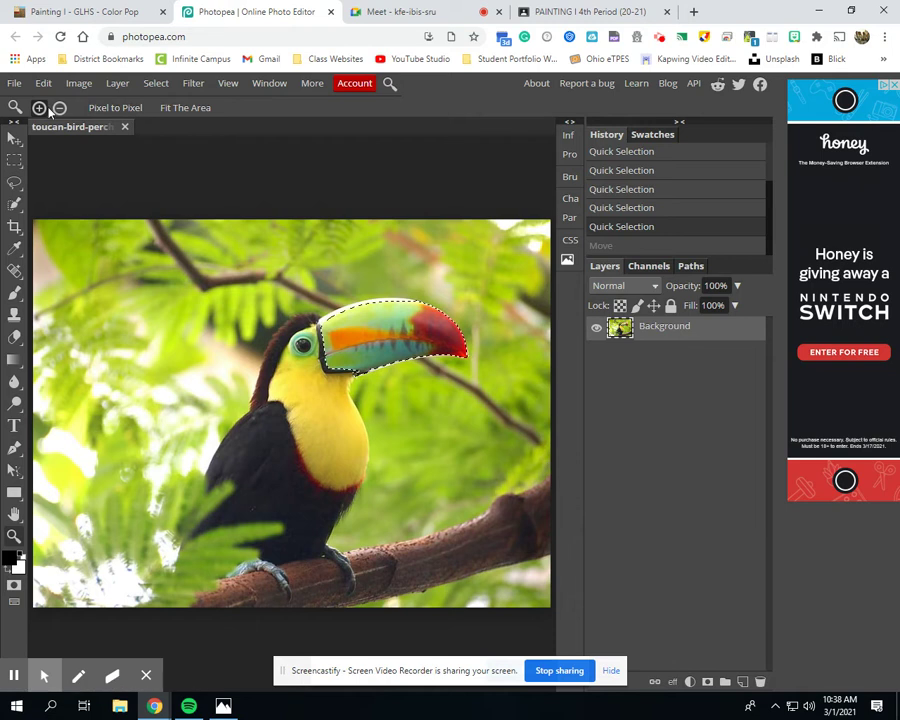
pyautogui.click(394, 311)
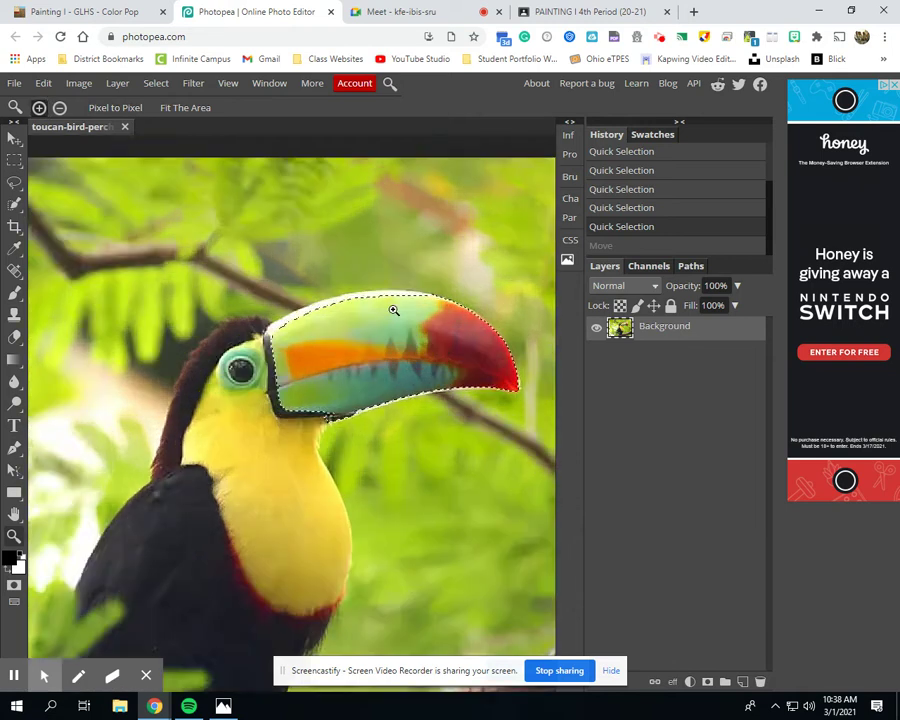
pyautogui.click(394, 311)
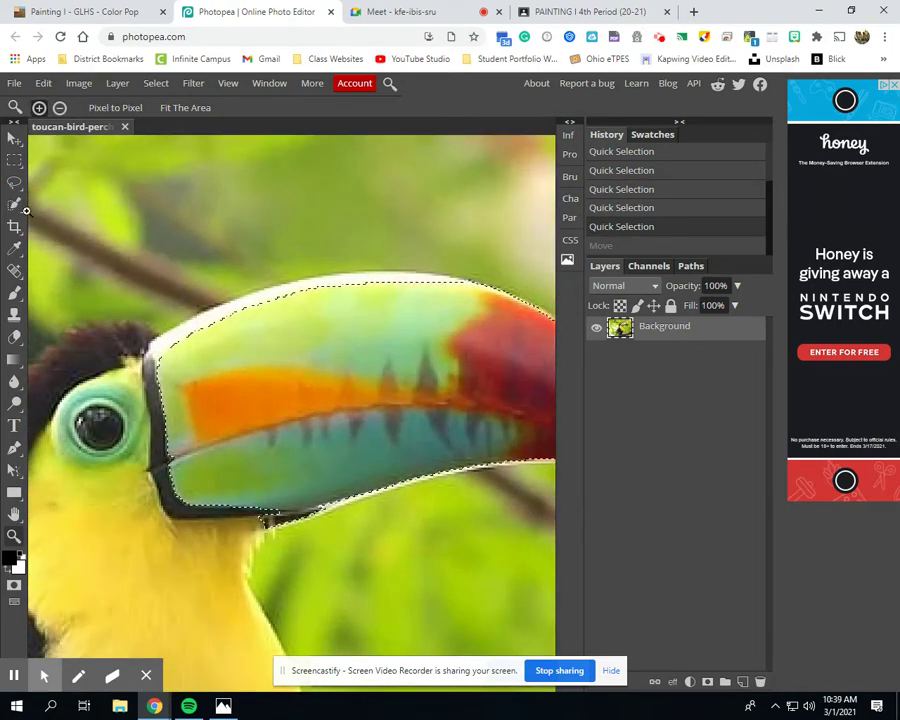
pyautogui.moveTo(14, 203); pyautogui.dragTo(66, 210)
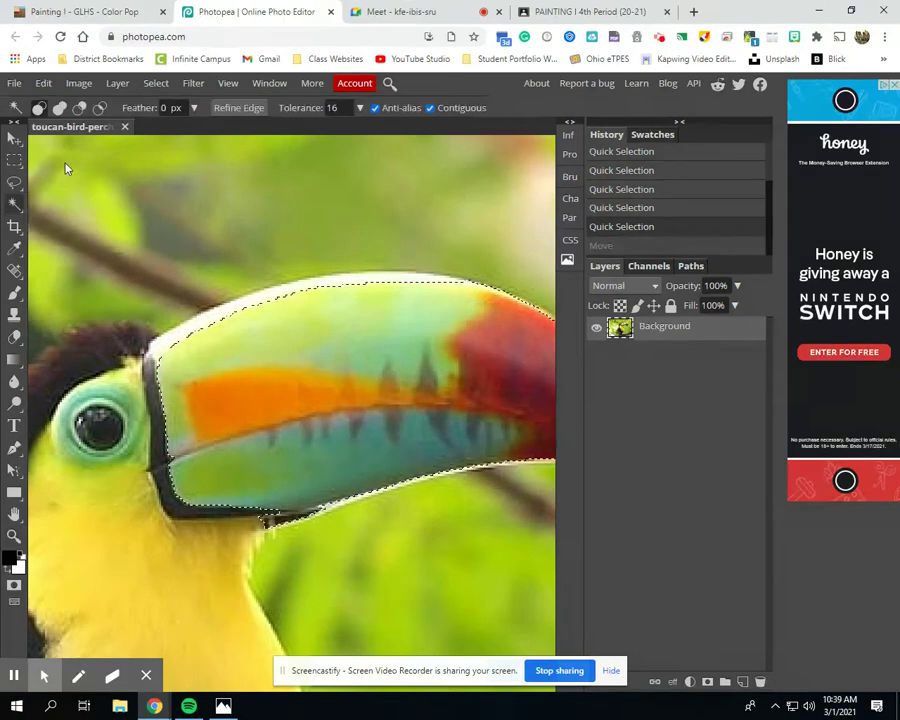
pyautogui.click(60, 109)
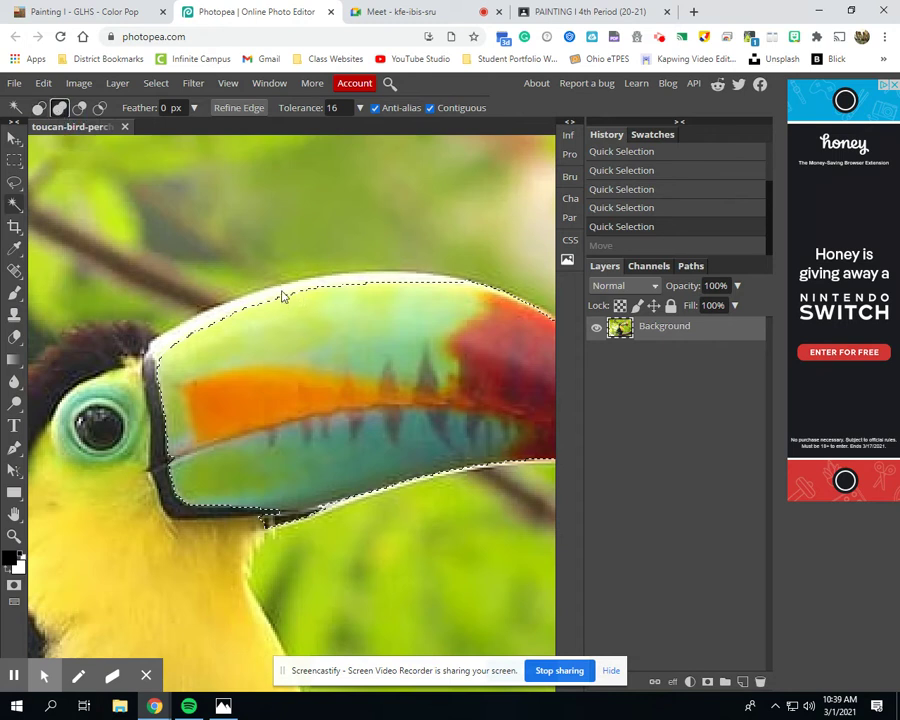
pyautogui.click(284, 295)
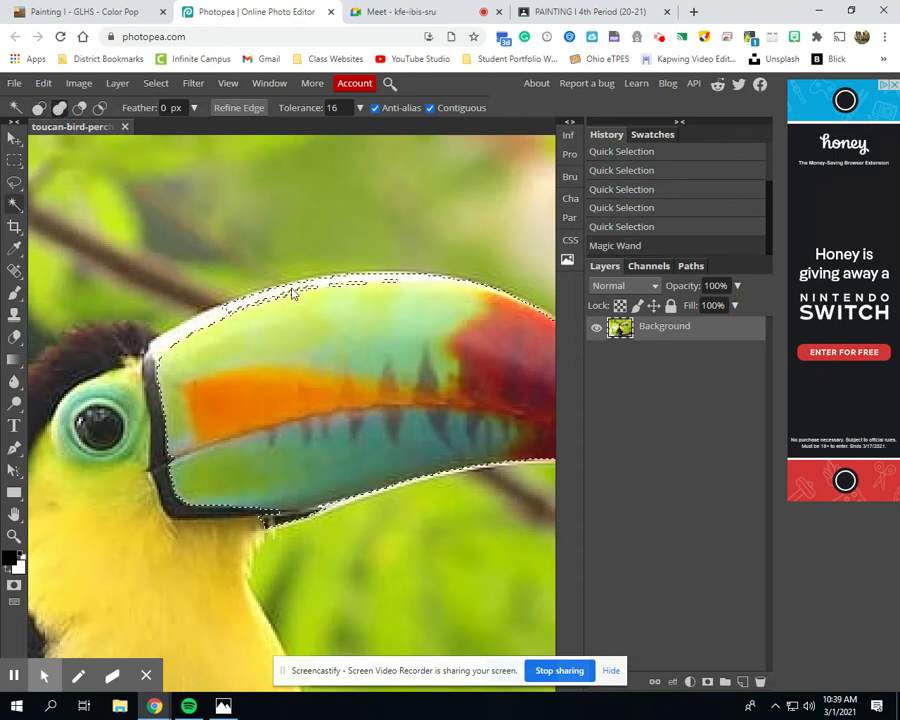
pyautogui.click(192, 336)
pyautogui.click(174, 341)
pyautogui.click(187, 338)
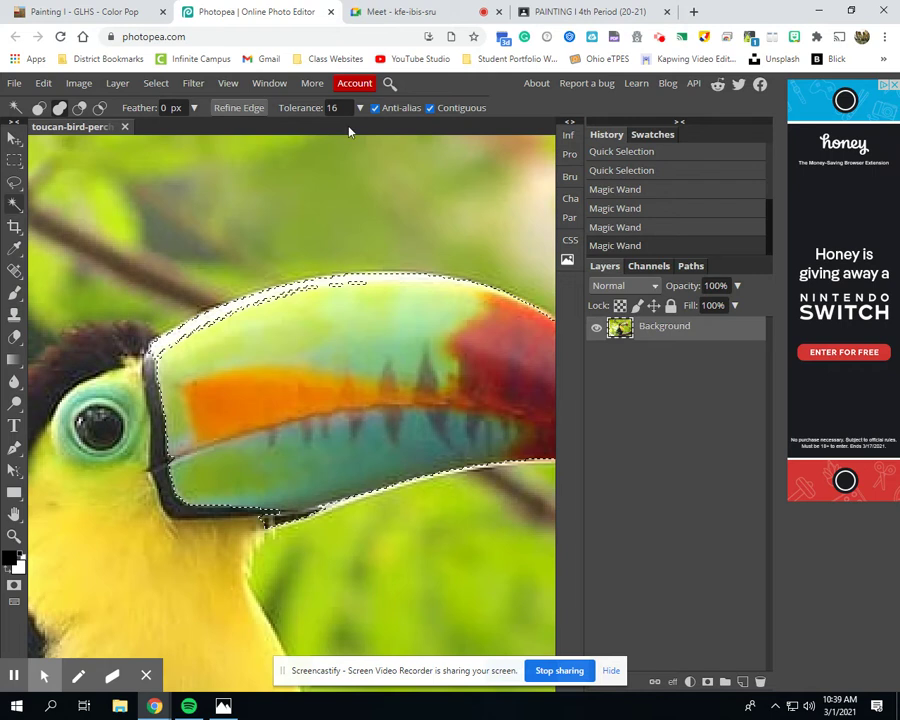
# Set the Magic Wand tolerance to 4 and add small unselected patches along the middle of the beak's upper rim.
pyautogui.moveTo(346, 107); pyautogui.dragTo(322, 107)
pyautogui.write('4')
pyautogui.click(341, 287)
pyautogui.click(302, 292)
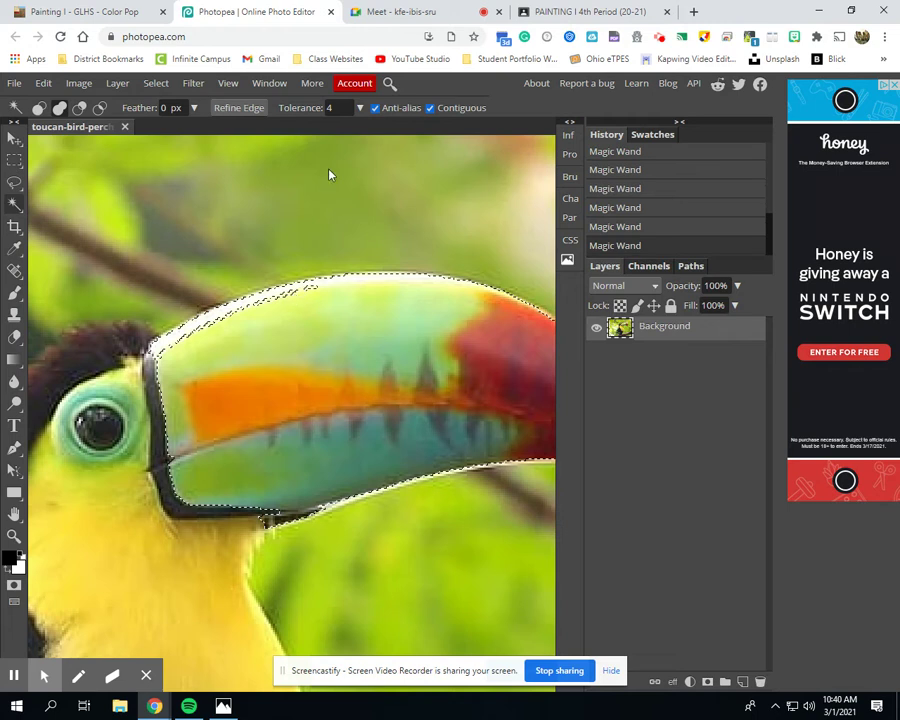
# Set the Magic Wand tolerance to 16 and add more of the unselected strip near the base of the beak's upper rim.
pyautogui.click(349, 108)
pyautogui.write('16')
pyautogui.press('Return')
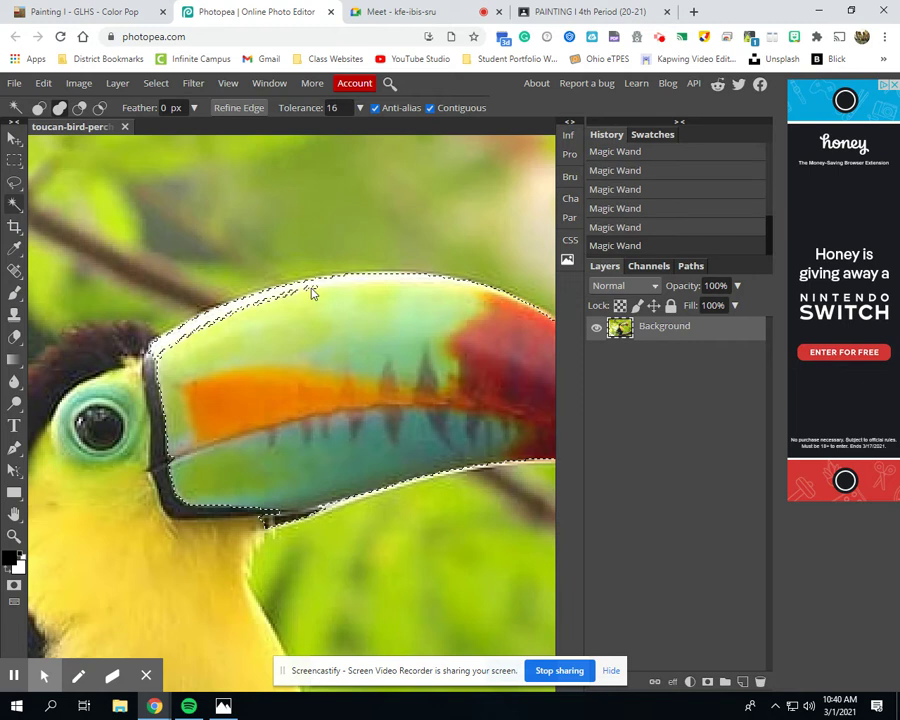
pyautogui.click(60, 109)
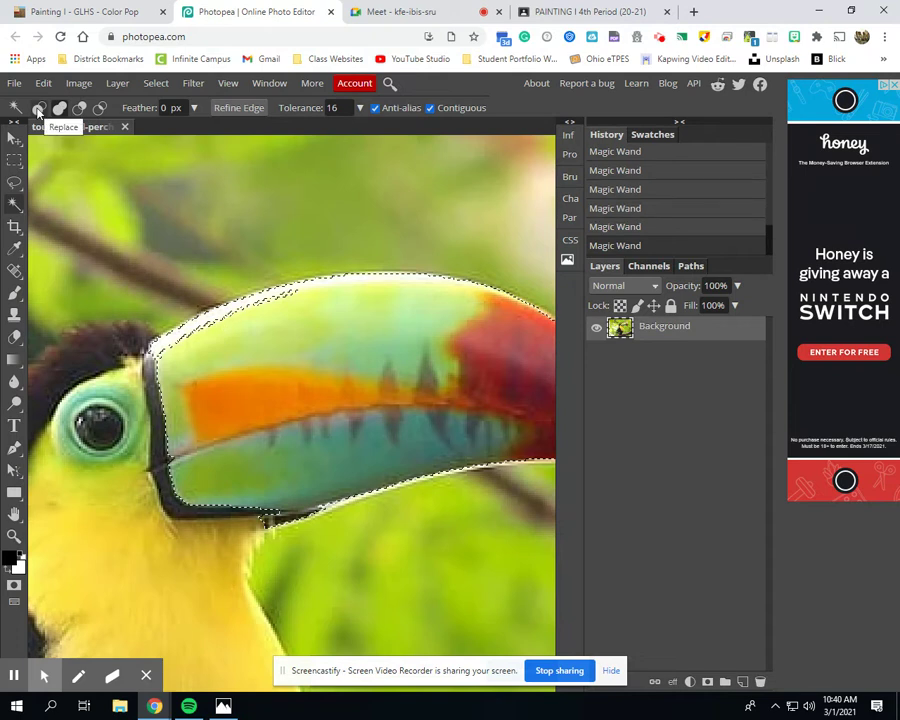
pyautogui.click(195, 328)
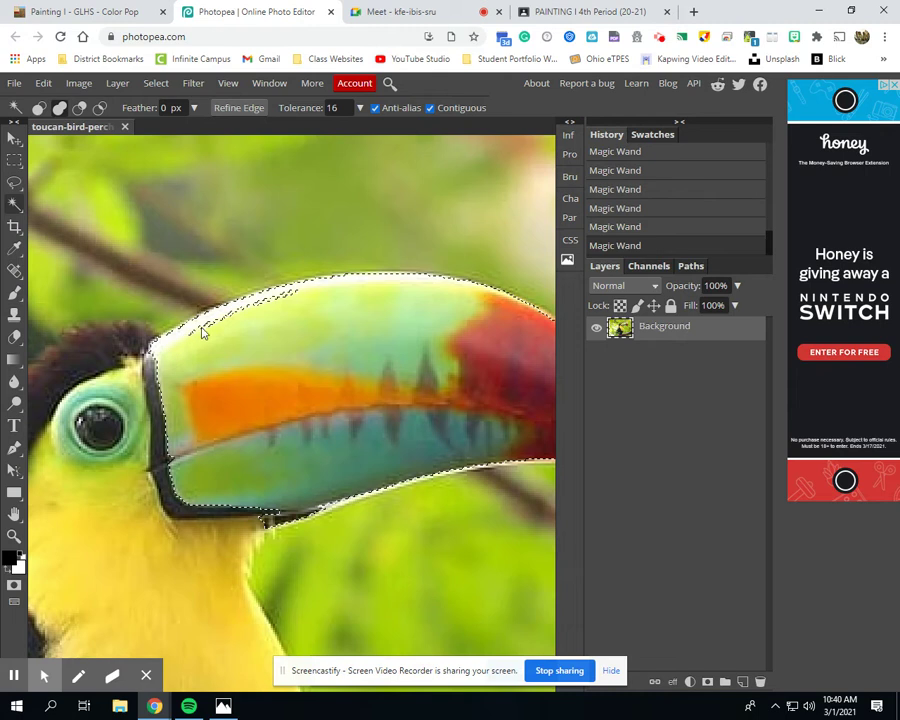
# Try adding the blurred green background above the beak and subtracting it with the Magic Wand, and undo these selection changes.
pyautogui.click(370, 264)
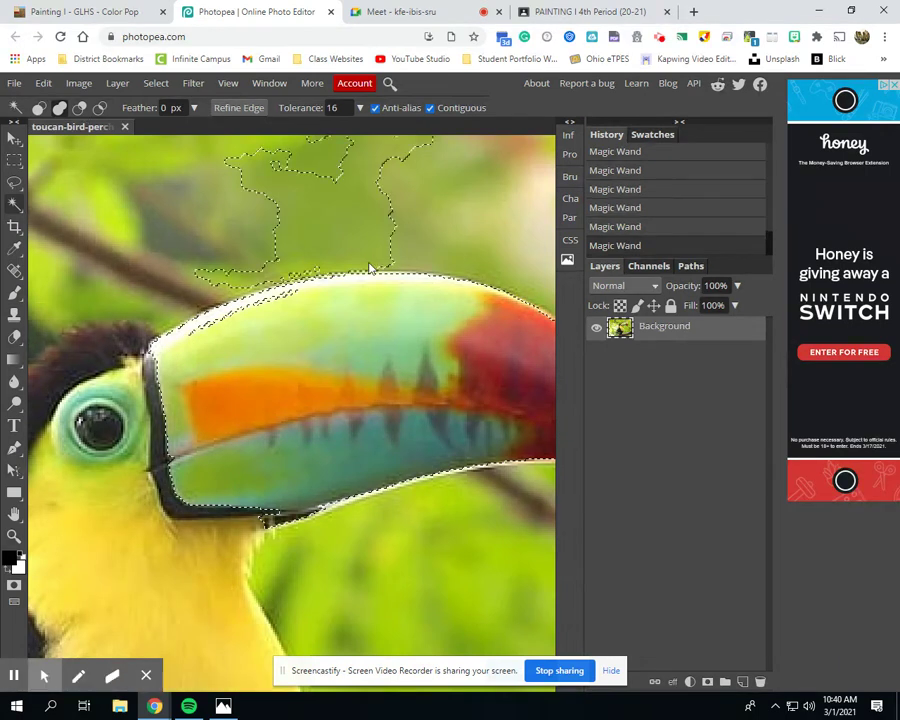
pyautogui.scroll(2, 340, 220)
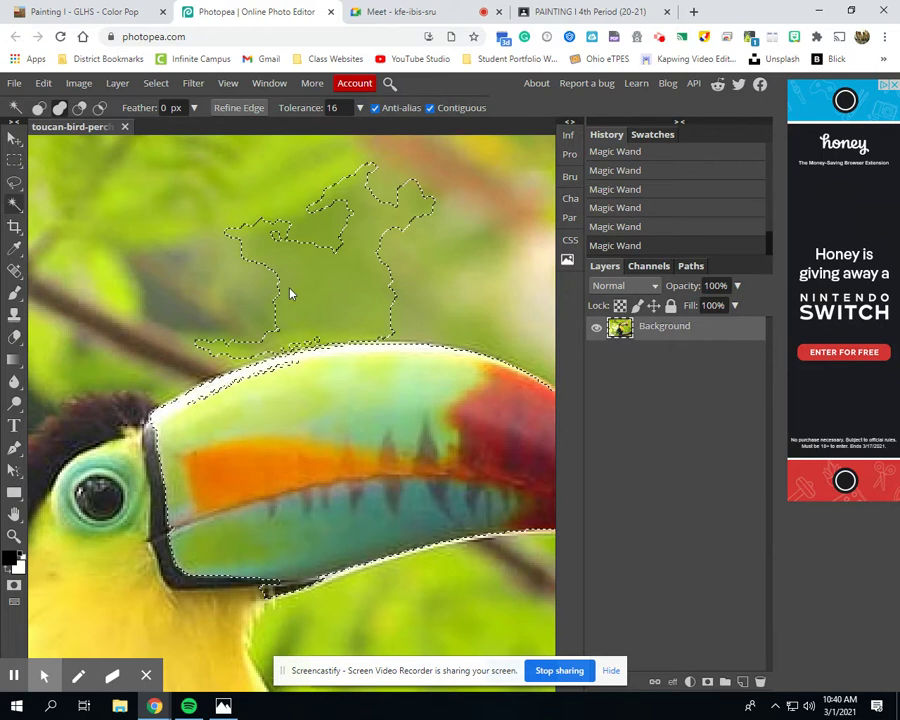
pyautogui.click(80, 108)
pyautogui.click(380, 218)
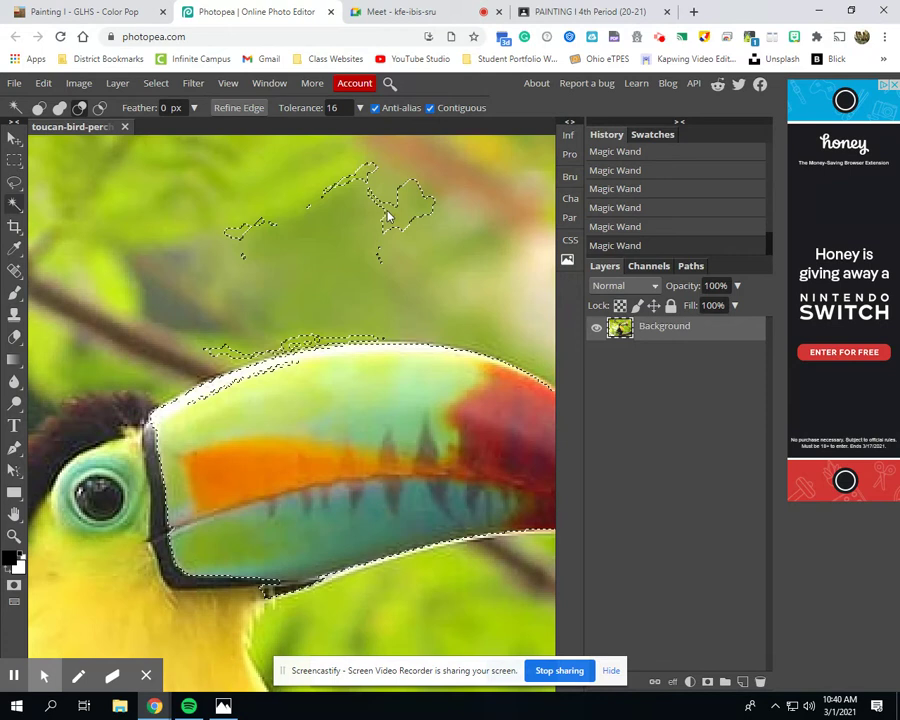
pyautogui.click(348, 180)
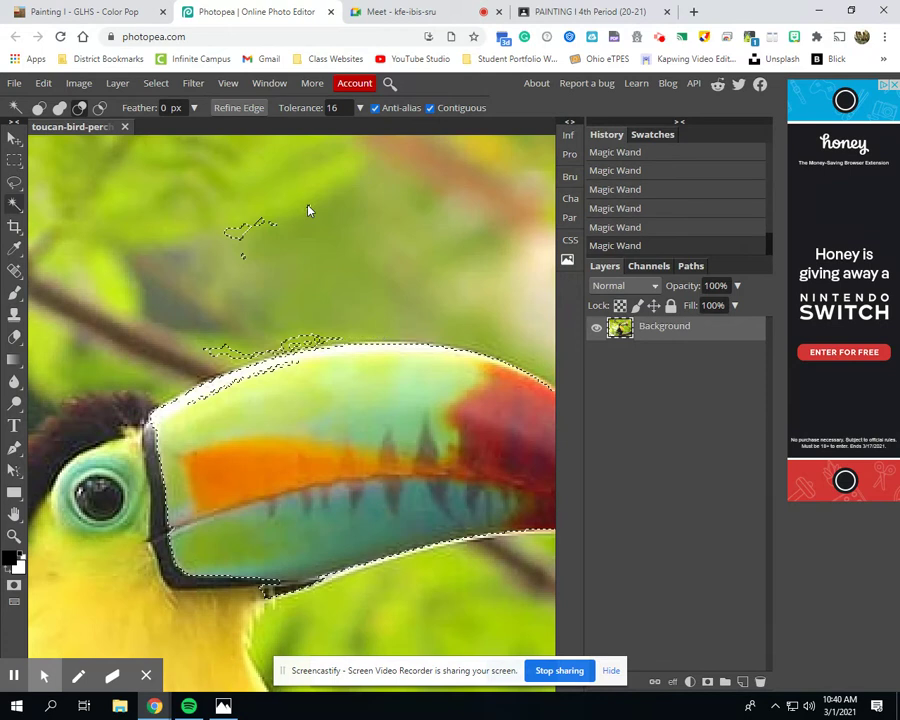
pyautogui.click(309, 211)
pyautogui.hotkey('ctrl', 'z')
pyautogui.hotkey('ctrl', 'z')
pyautogui.hotkey('ctrl', 'z')
pyautogui.hotkey('ctrl', 'z')
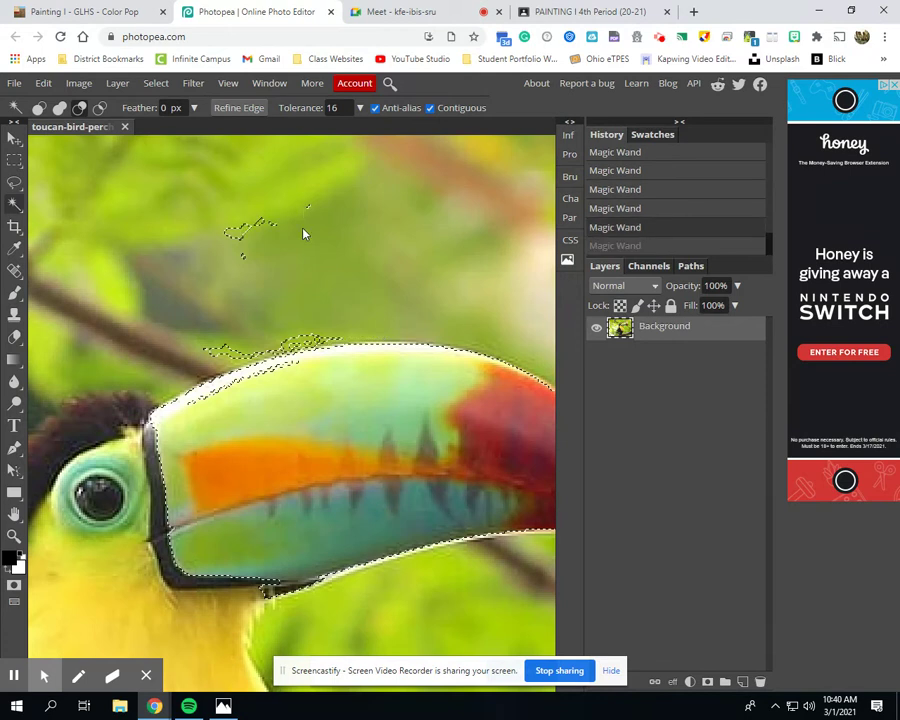
pyautogui.hotkey('ctrl', 'z')
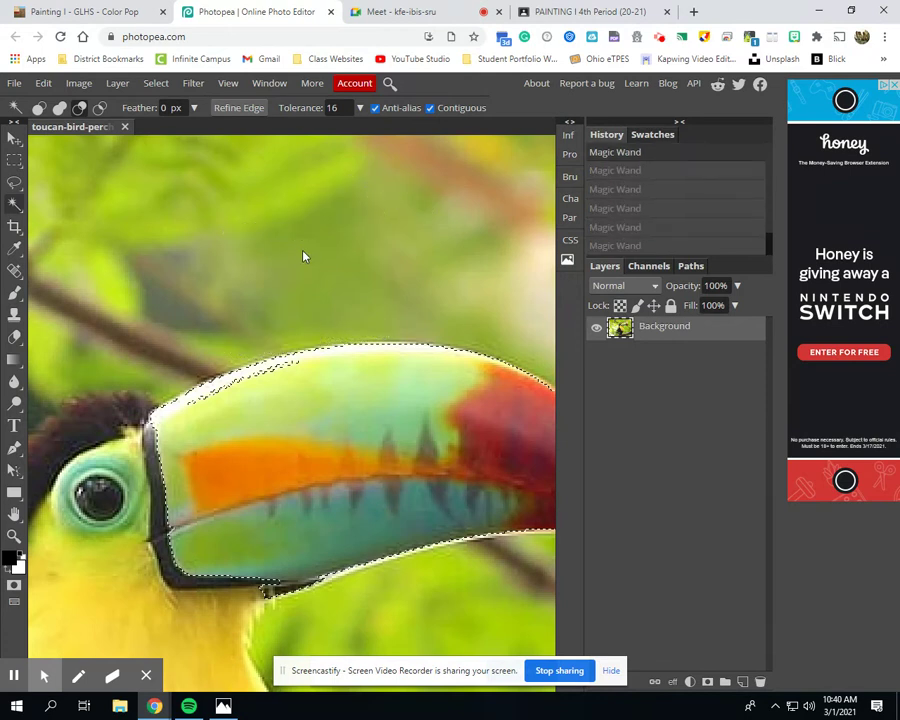
# Add the remaining unselected gaps along the beak's upper rim to the selection with the Magic Wand.
pyautogui.click(59, 107)
pyautogui.click(277, 365)
pyautogui.click(249, 381)
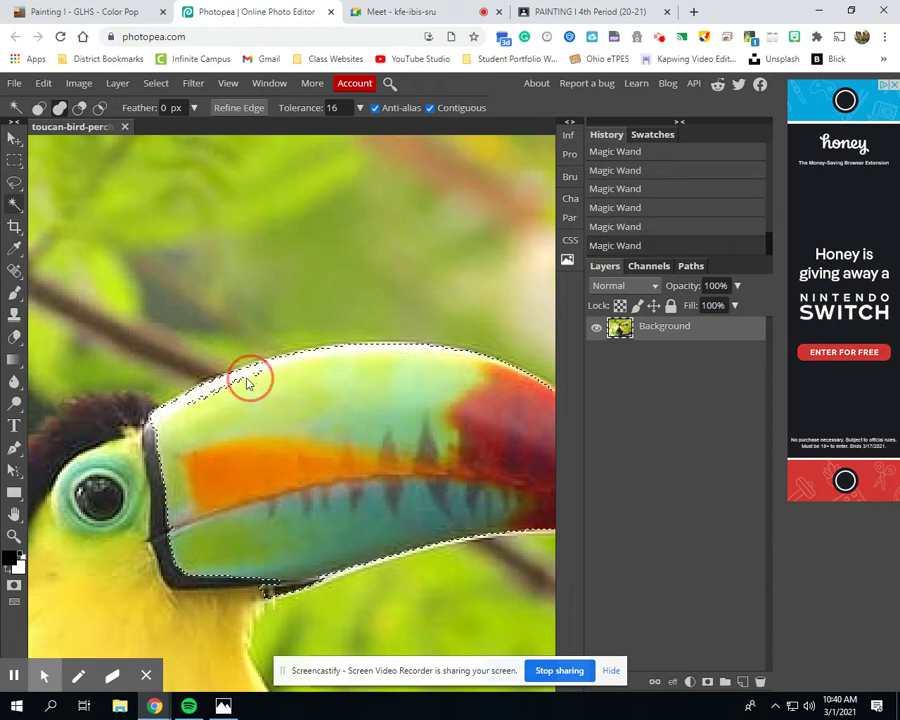
pyautogui.click(195, 402)
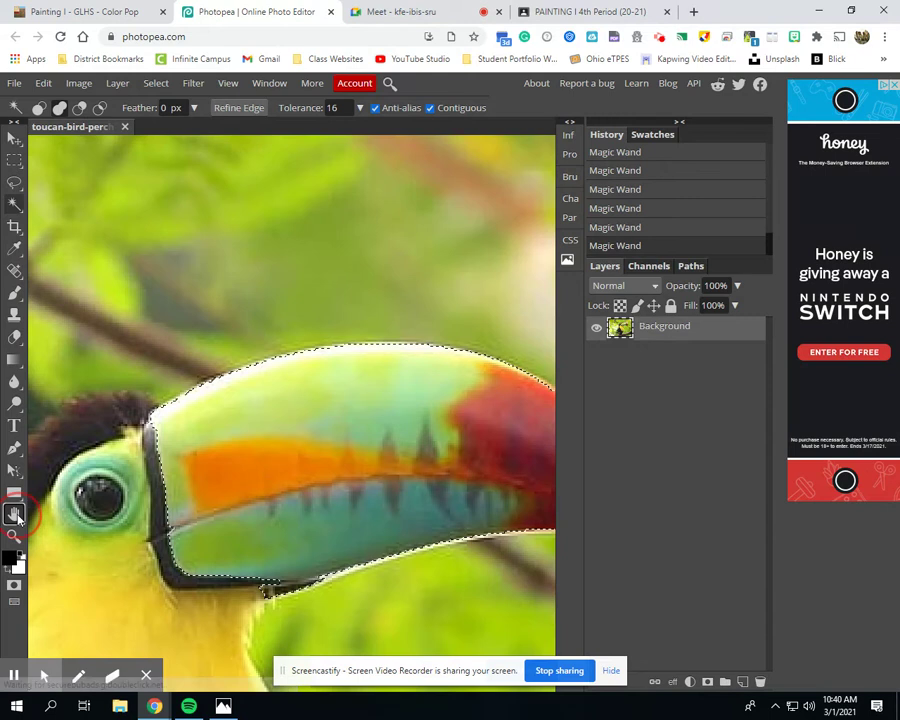
# Fit the whole photo in view and check the beak selection by trial-moving it twice, undoing each move.
pyautogui.click(15, 514)
pyautogui.moveTo(294, 481); pyautogui.dragTo(239, 425)
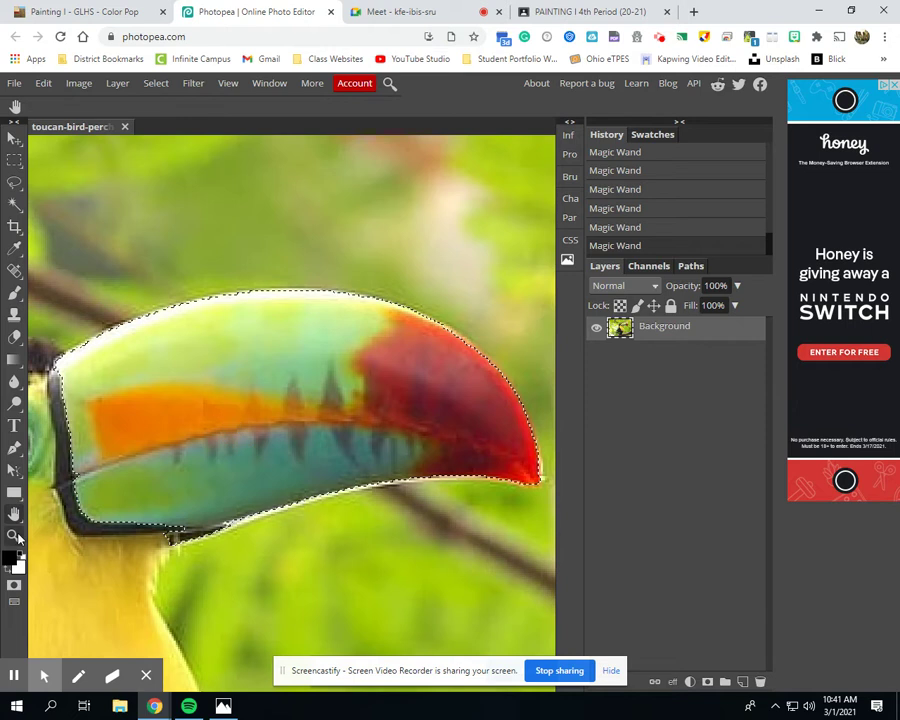
pyautogui.click(14, 536)
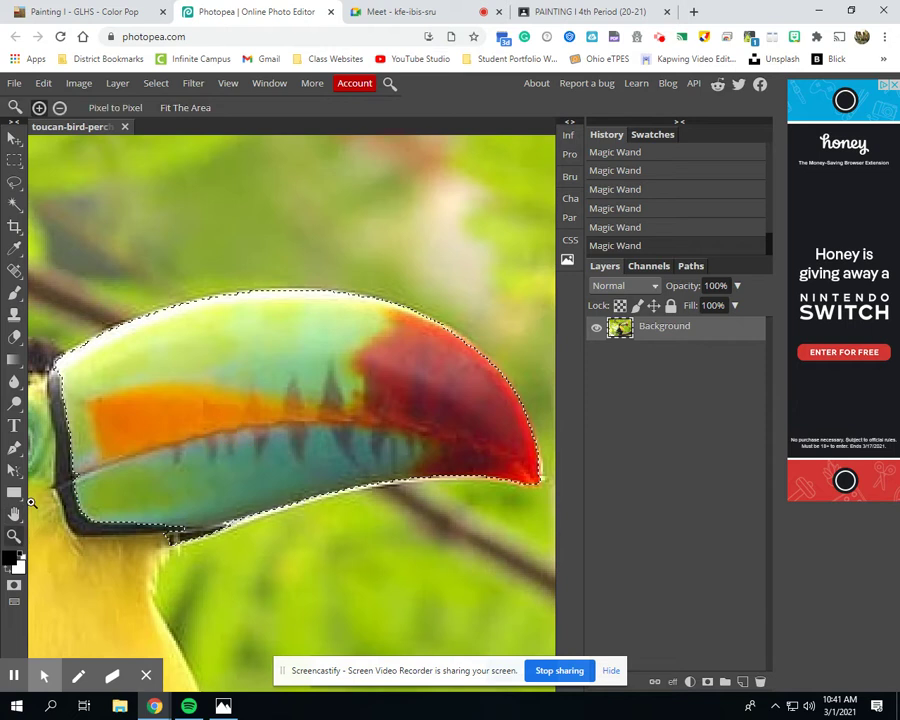
pyautogui.click(195, 107)
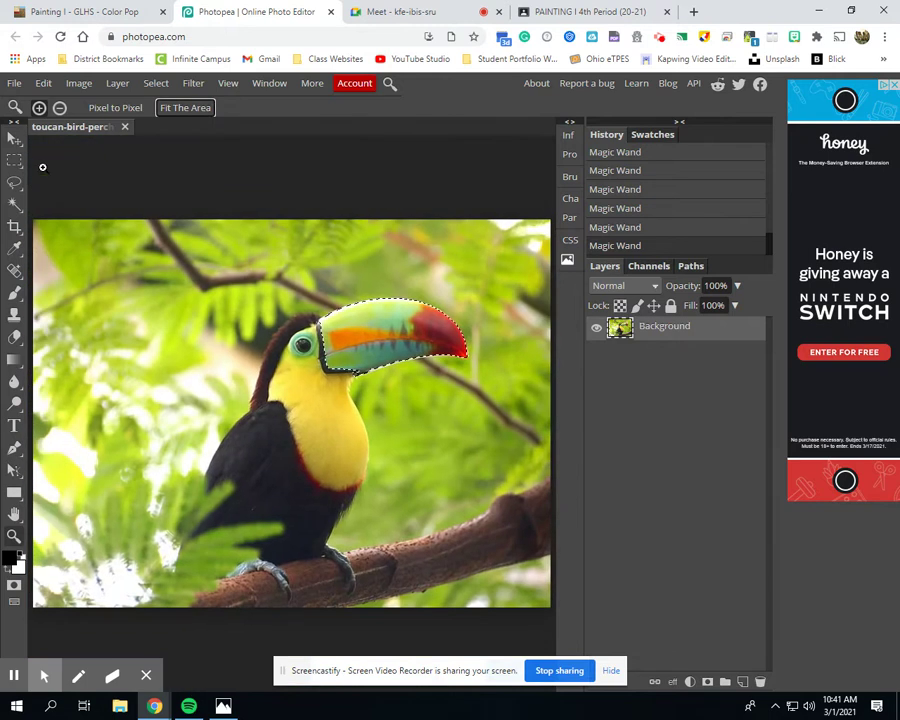
pyautogui.click(15, 140)
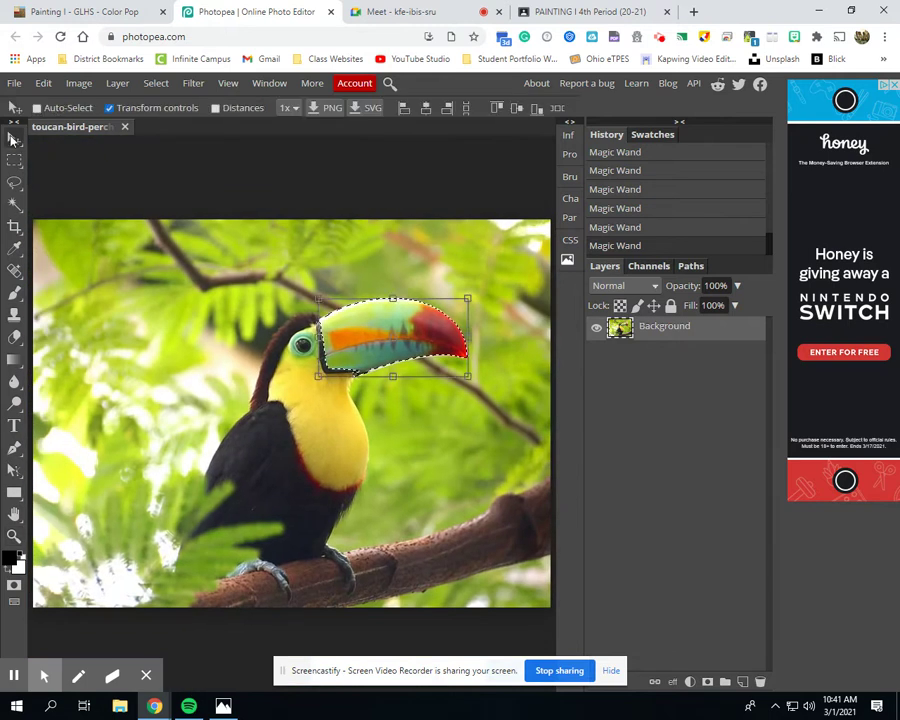
pyautogui.moveTo(357, 343); pyautogui.dragTo(303, 430)
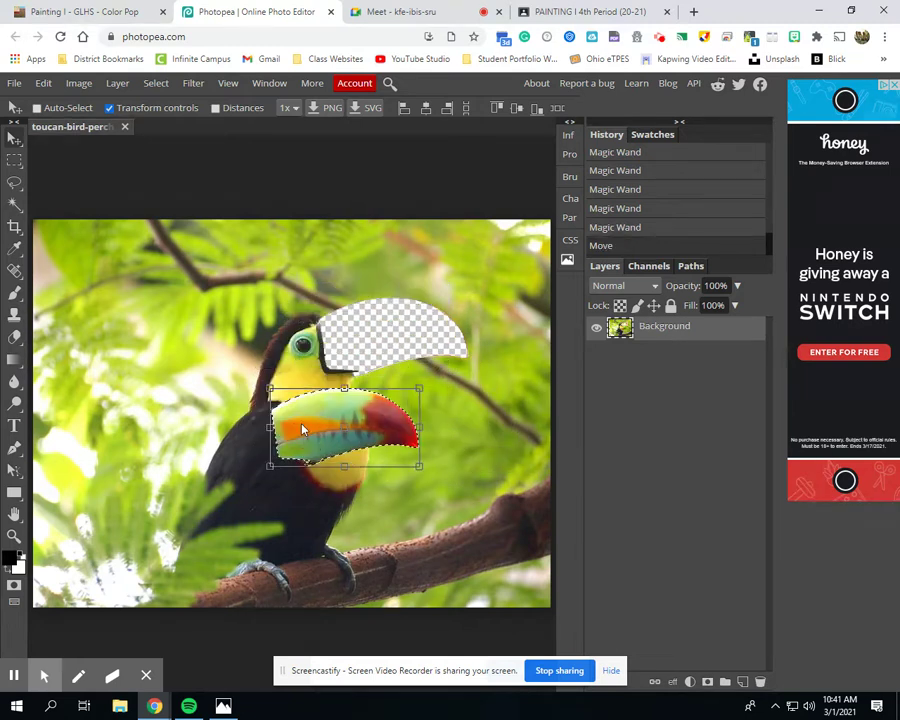
pyautogui.hotkey('ctrl', 'z')
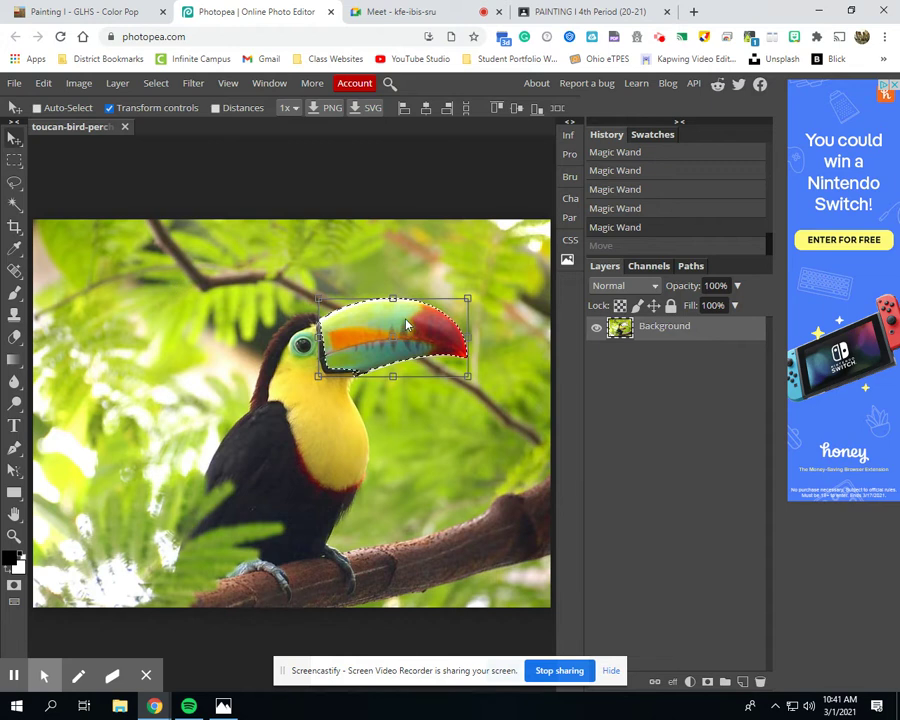
pyautogui.moveTo(392, 342)
pyautogui.mouseDown()
pyautogui.moveTo(288, 338)
pyautogui.moveTo(293, 381)
pyautogui.moveTo(377, 327)
pyautogui.moveTo(408, 331)
pyautogui.mouseUp()
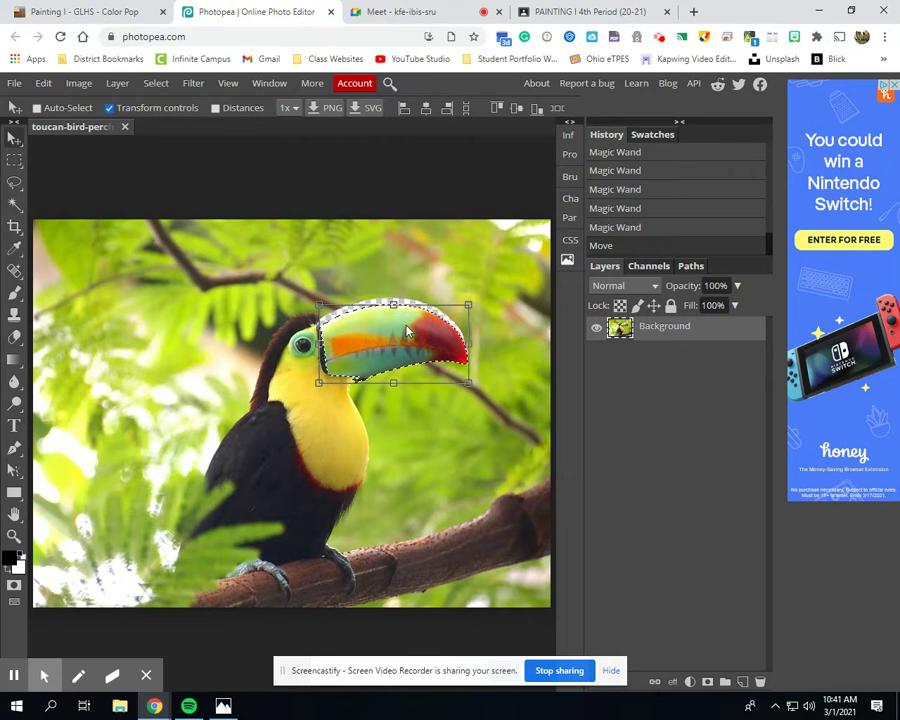
pyautogui.hotkey('ctrl', 'z')
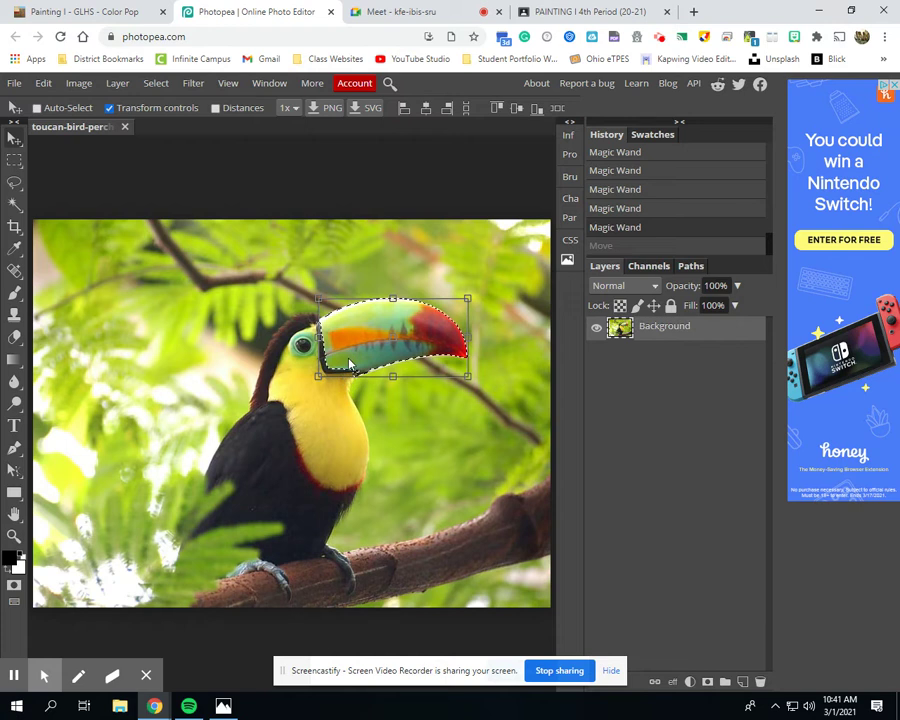
# Invert the selection to cover everything except the beak, and check it with a trial move that is undone.
pyautogui.click(168, 87)
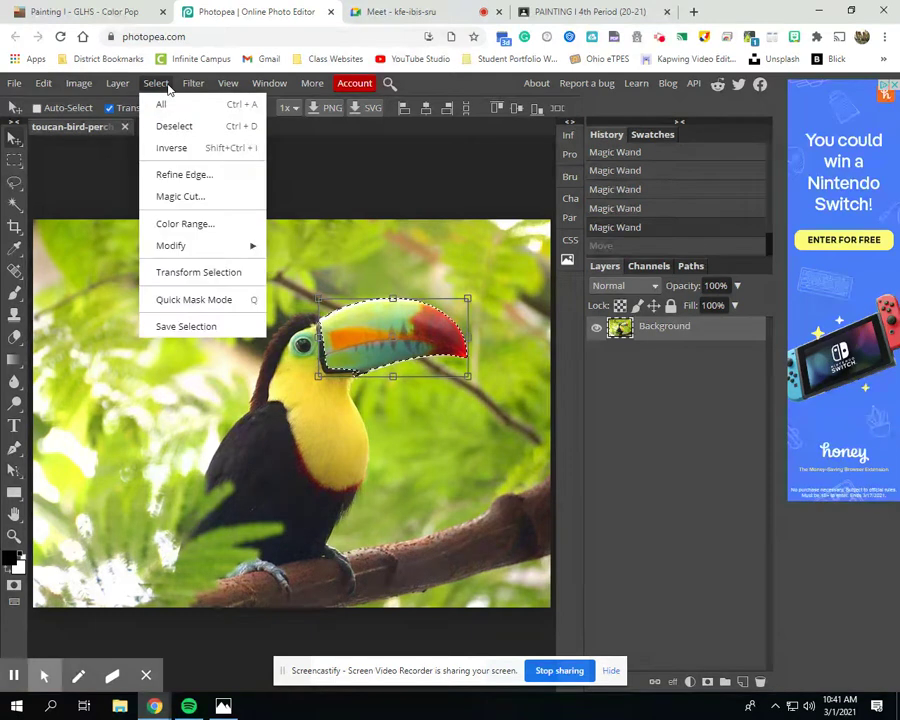
pyautogui.click(178, 150)
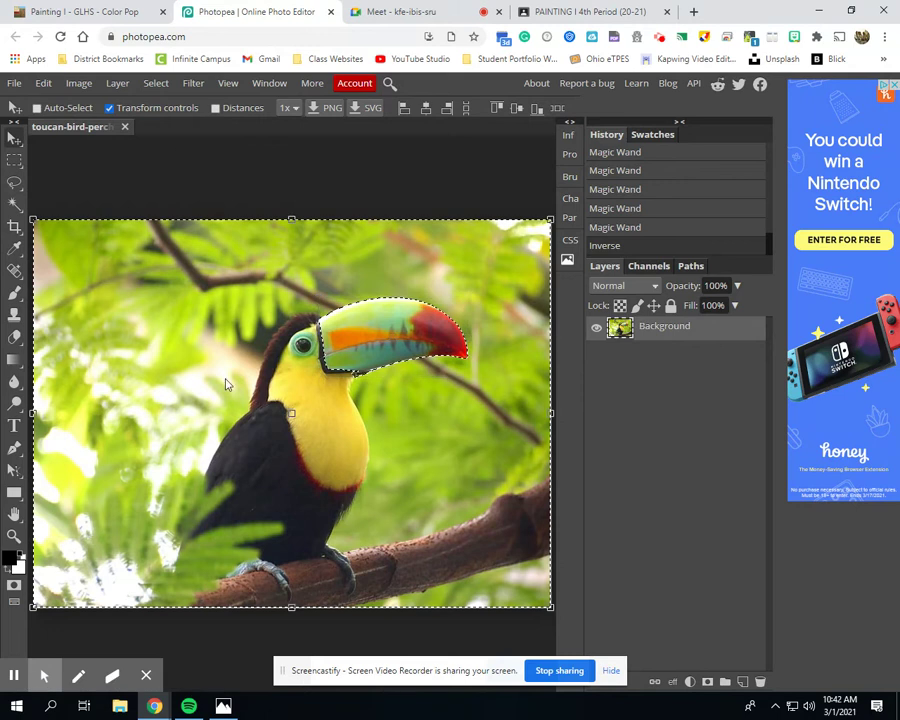
pyautogui.moveTo(226, 400); pyautogui.dragTo(252, 428)
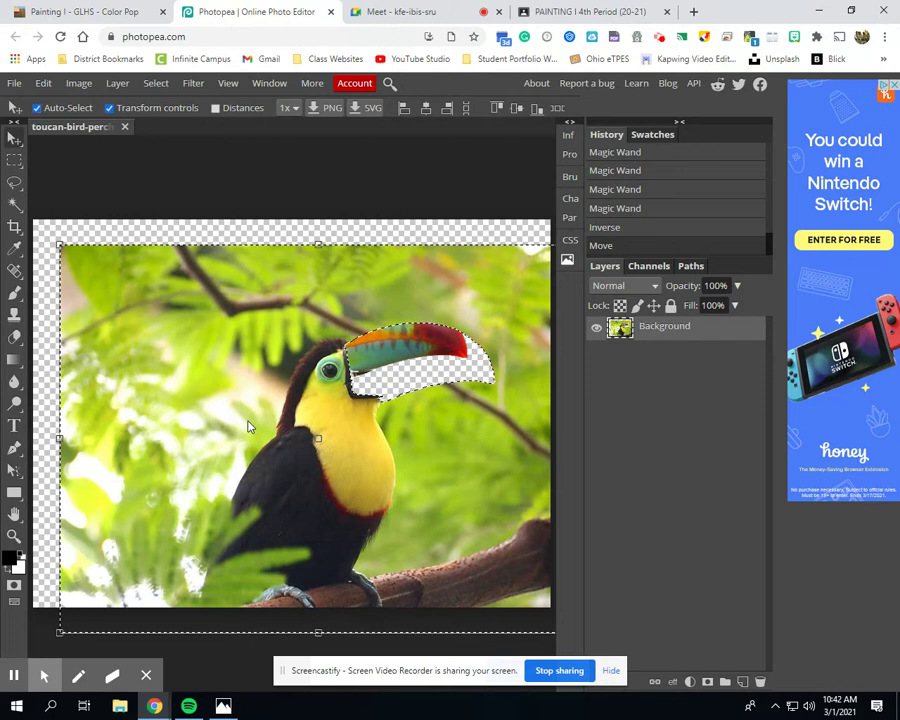
pyautogui.hotkey('ctrl', 'z')
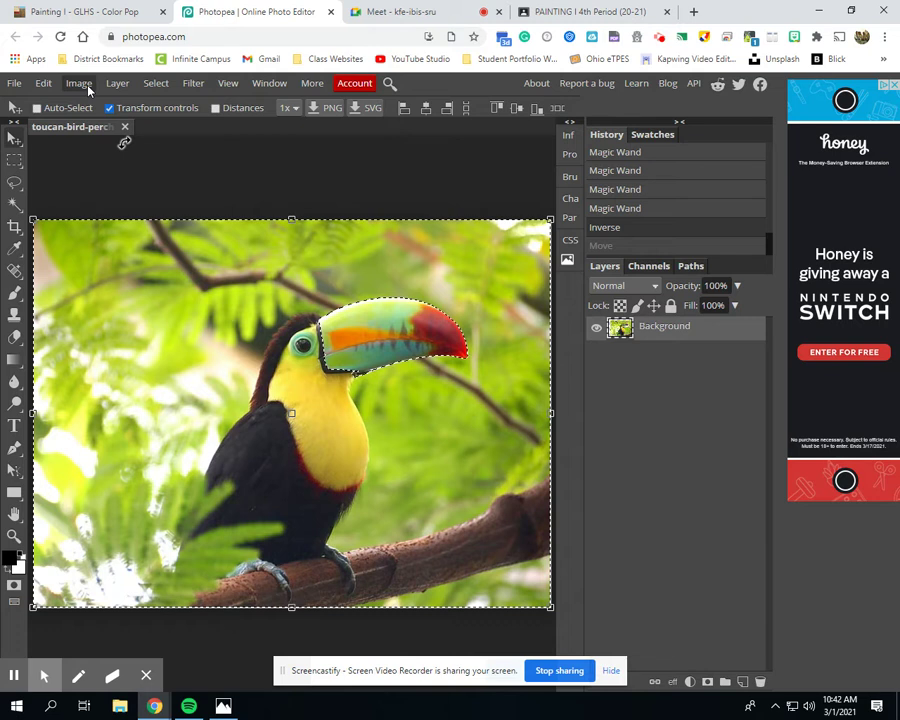
# Turn the selected area around the beak black and white using Hue/Saturation with the saturation at -100.
pyautogui.click(88, 88)
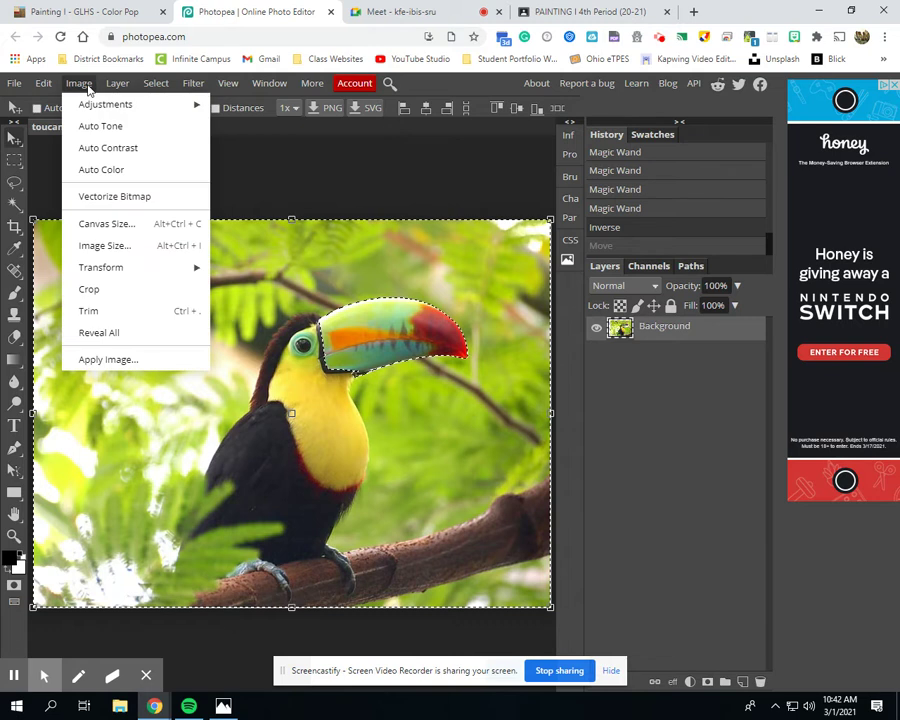
pyautogui.moveTo(92, 112)
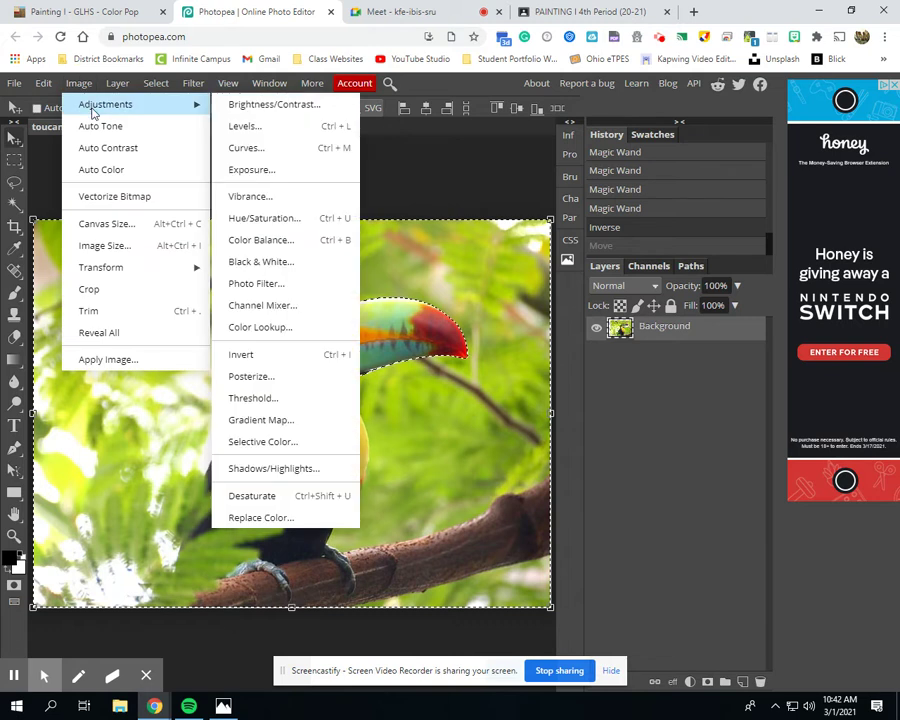
pyautogui.click(290, 219)
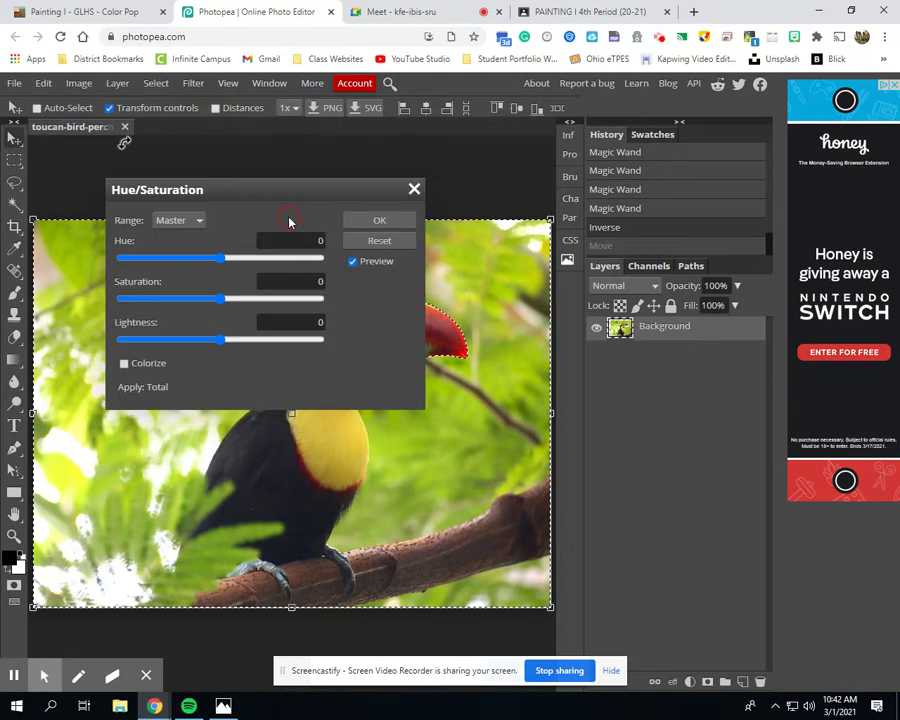
pyautogui.moveTo(259, 192); pyautogui.dragTo(721, 337)
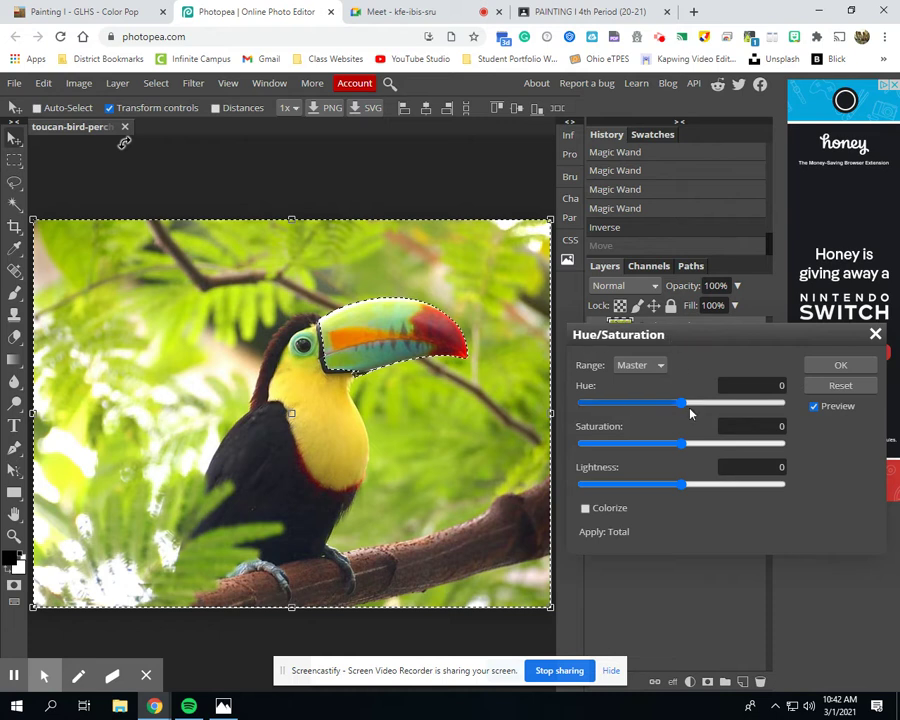
pyautogui.moveTo(684, 403)
pyautogui.mouseDown()
pyautogui.moveTo(766, 404)
pyautogui.moveTo(756, 421)
pyautogui.moveTo(688, 405)
pyautogui.moveTo(620, 410)
pyautogui.moveTo(679, 420)
pyautogui.moveTo(684, 404)
pyautogui.moveTo(682, 421)
pyautogui.mouseUp()
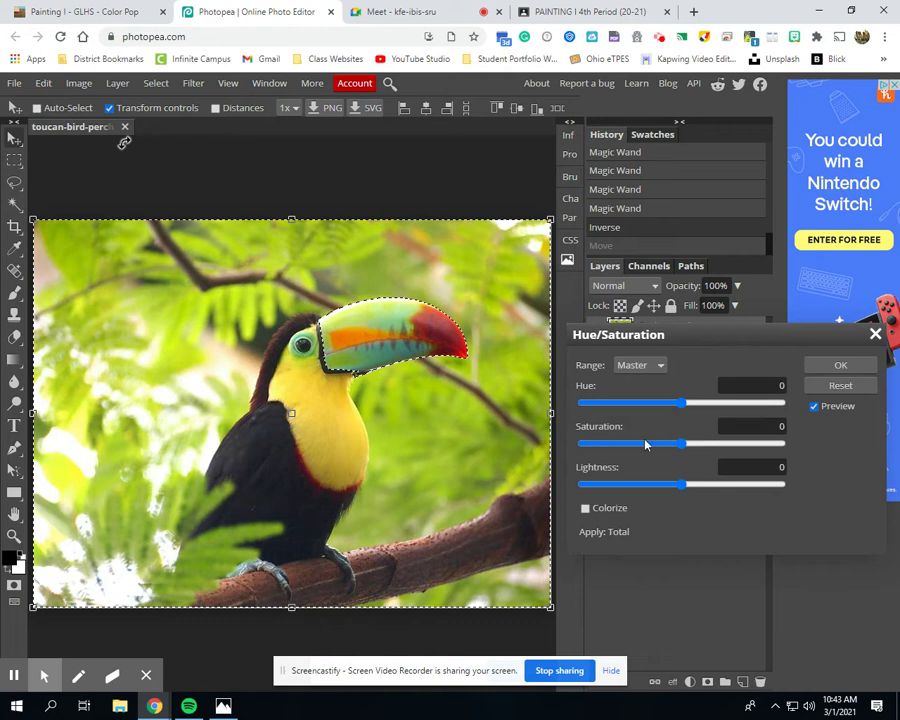
pyautogui.click(684, 487)
pyautogui.moveTo(686, 490)
pyautogui.mouseDown()
pyautogui.moveTo(727, 484)
pyautogui.moveTo(635, 484)
pyautogui.moveTo(683, 490)
pyautogui.mouseUp()
pyautogui.moveTo(683, 446); pyautogui.dragTo(569, 452)
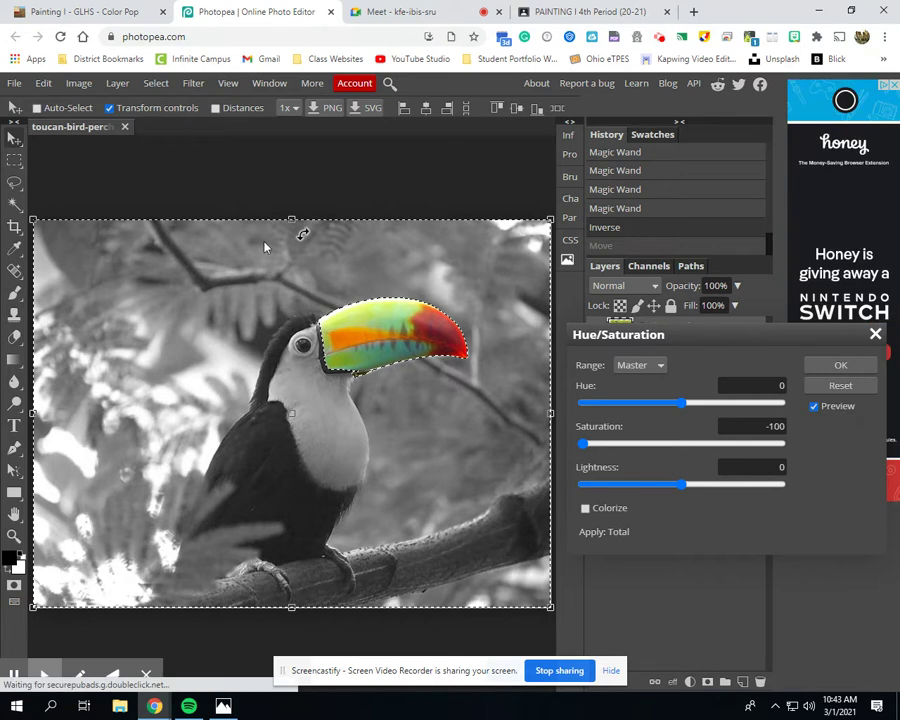
pyautogui.click(832, 369)
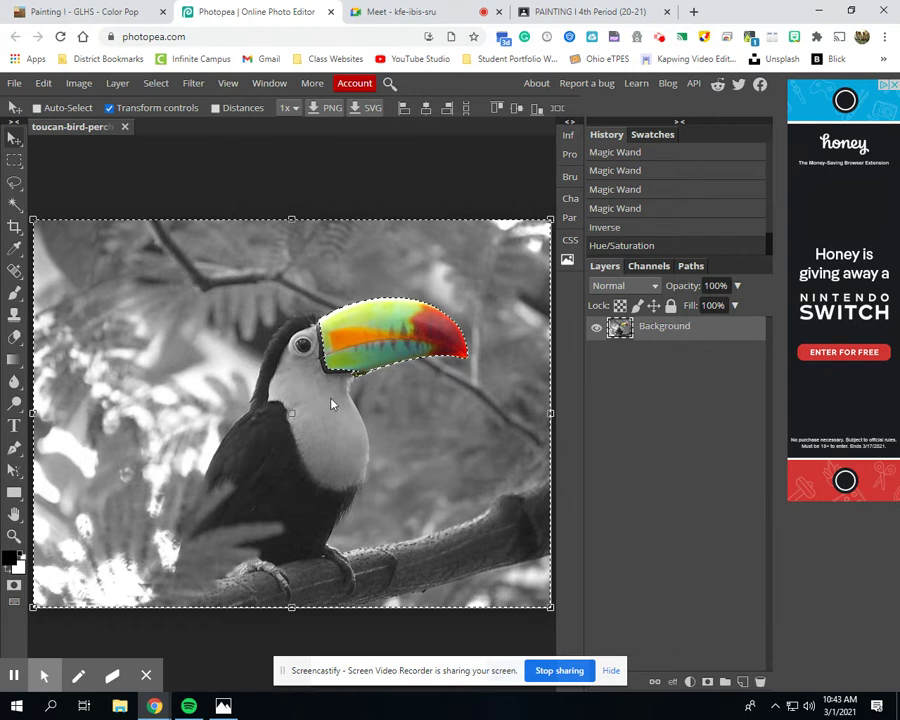
# Switch to the Painting I class site and examine the toucan examples and the watercolor value scale on the color-pop page.
pyautogui.click(100, 11)
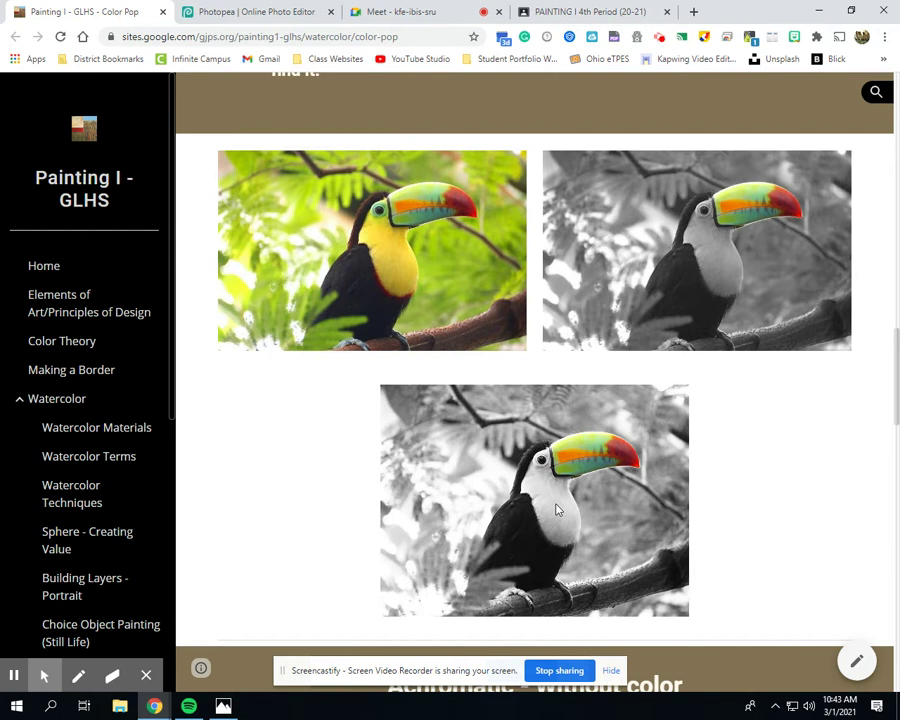
pyautogui.scroll(-10, 557, 510)
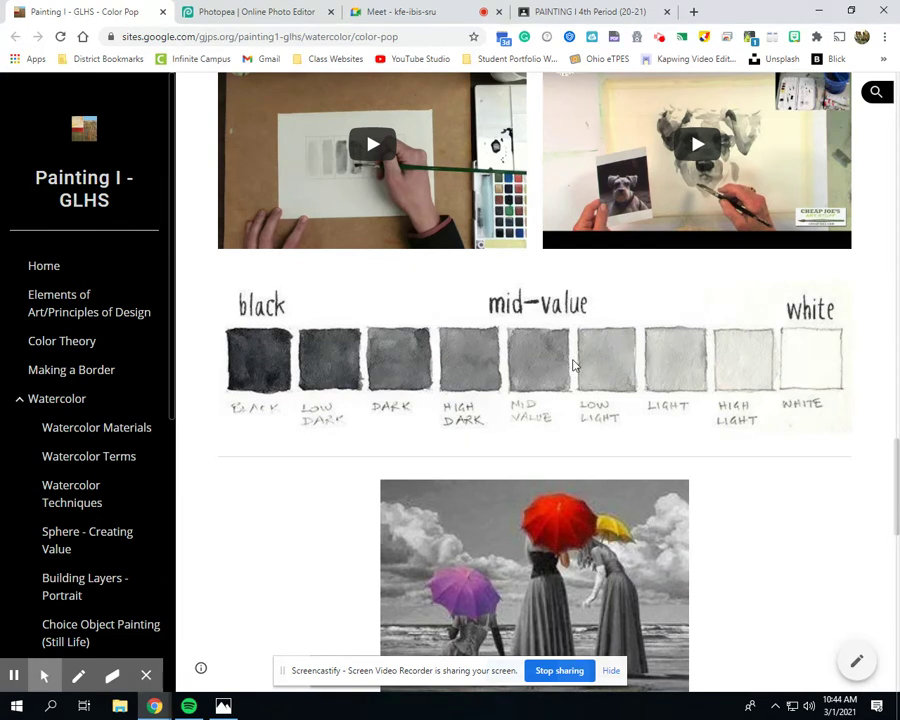
pyautogui.scroll(5, 545, 380)
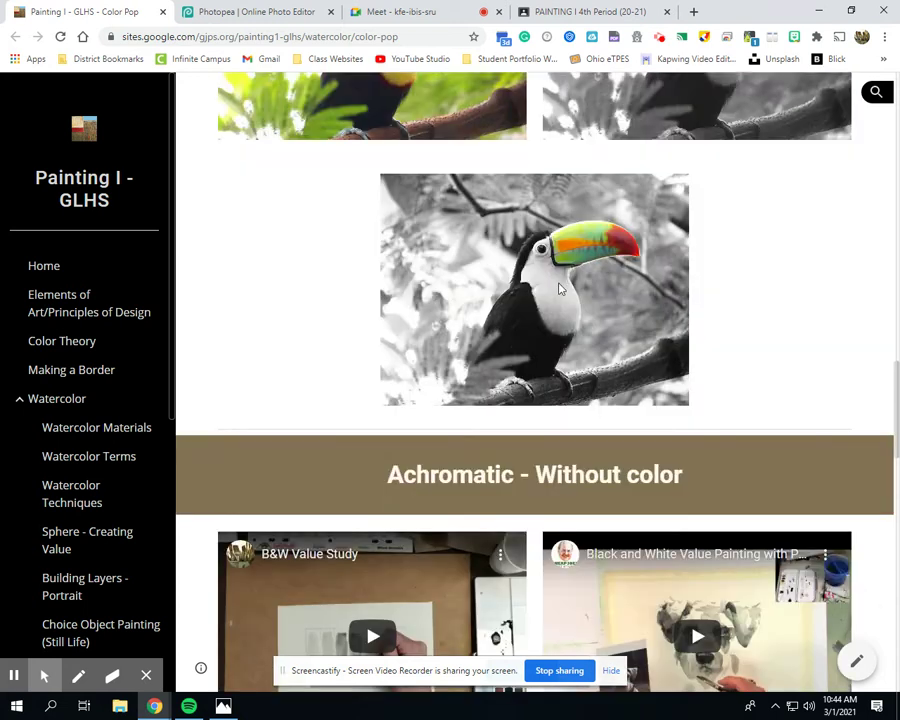
# Return to Photopea, open the Brightness/Contrast adjustment for the selected area and move its dialog clear of the photo.
pyautogui.click(212, 11)
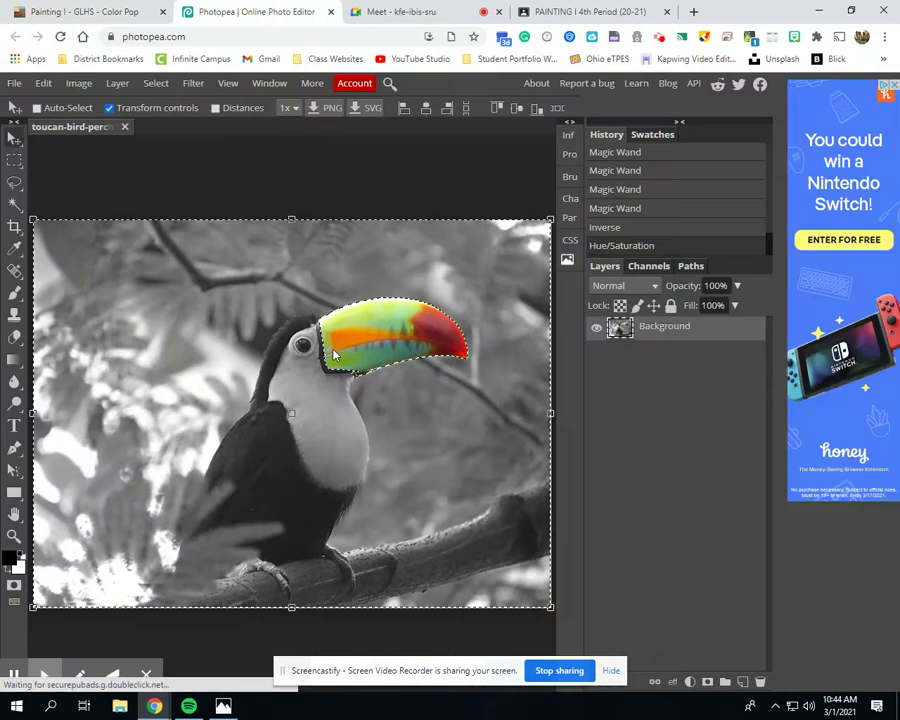
pyautogui.click(79, 86)
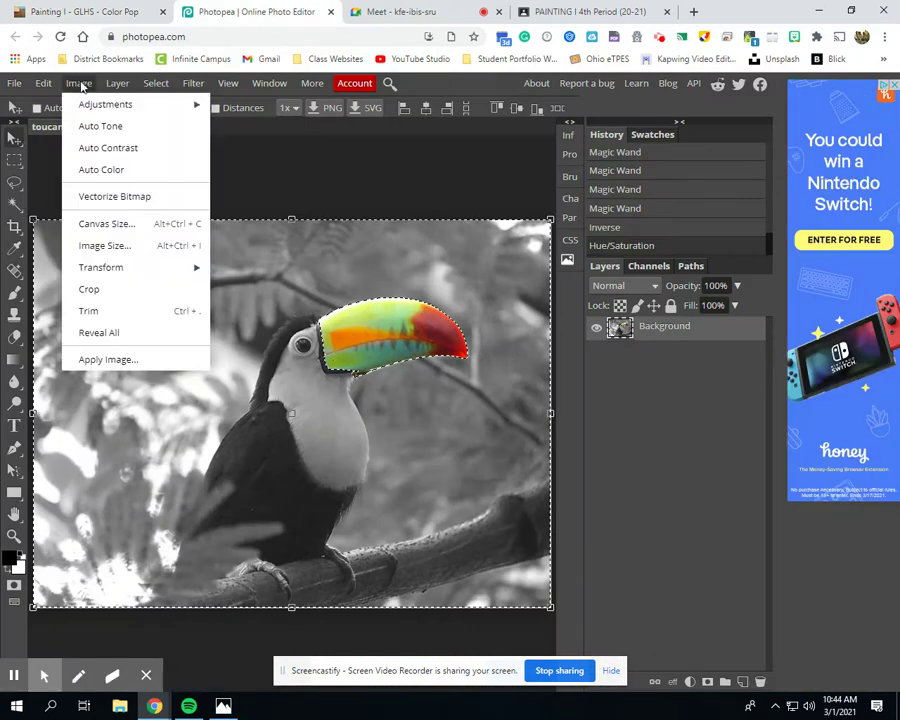
pyautogui.moveTo(92, 105)
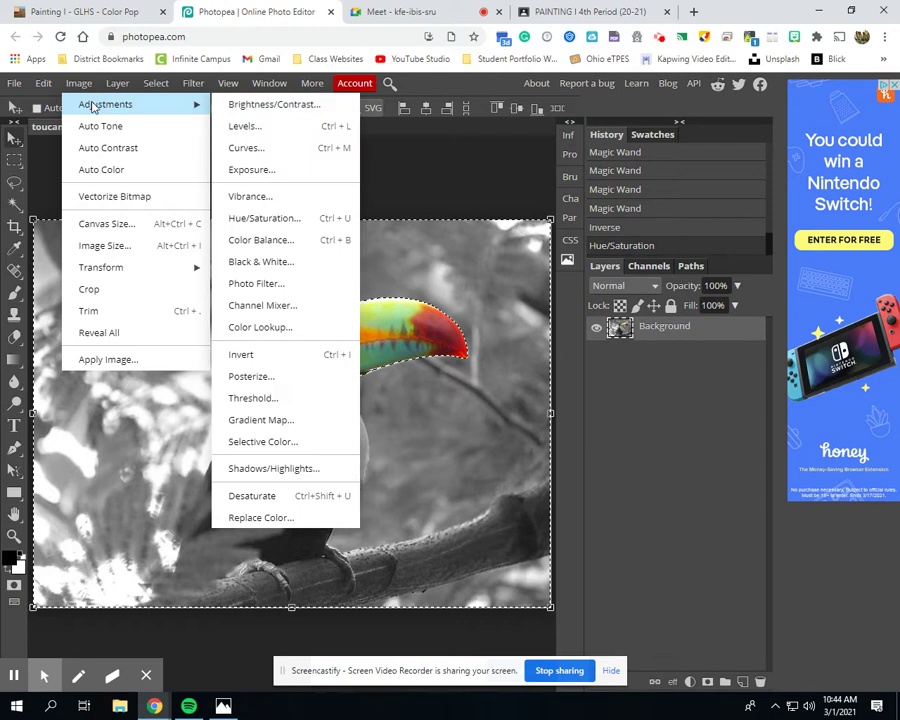
pyautogui.click(277, 108)
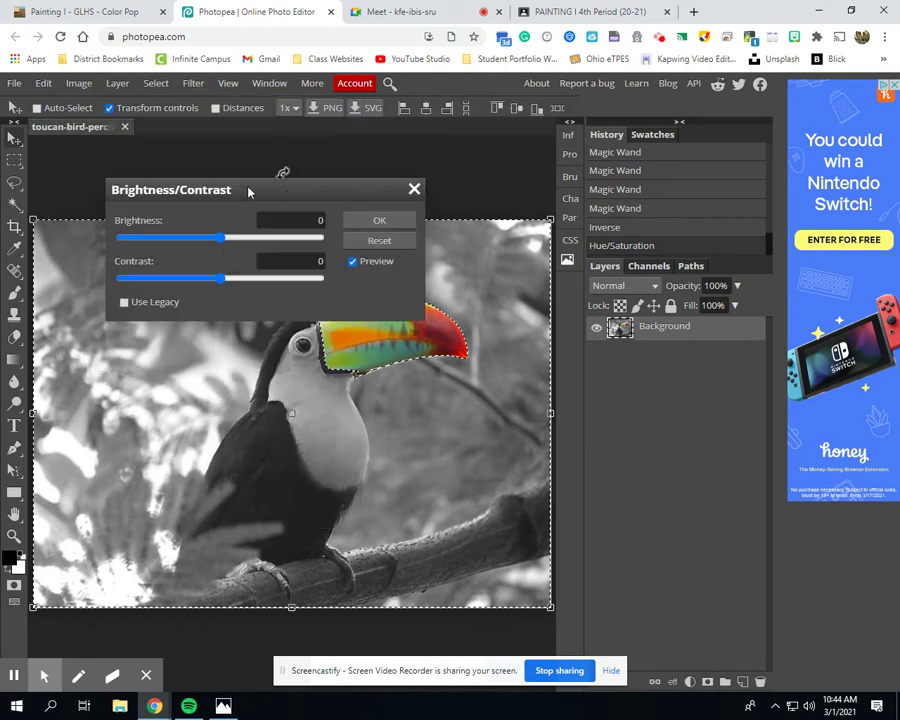
pyautogui.moveTo(248, 191); pyautogui.dragTo(717, 262)
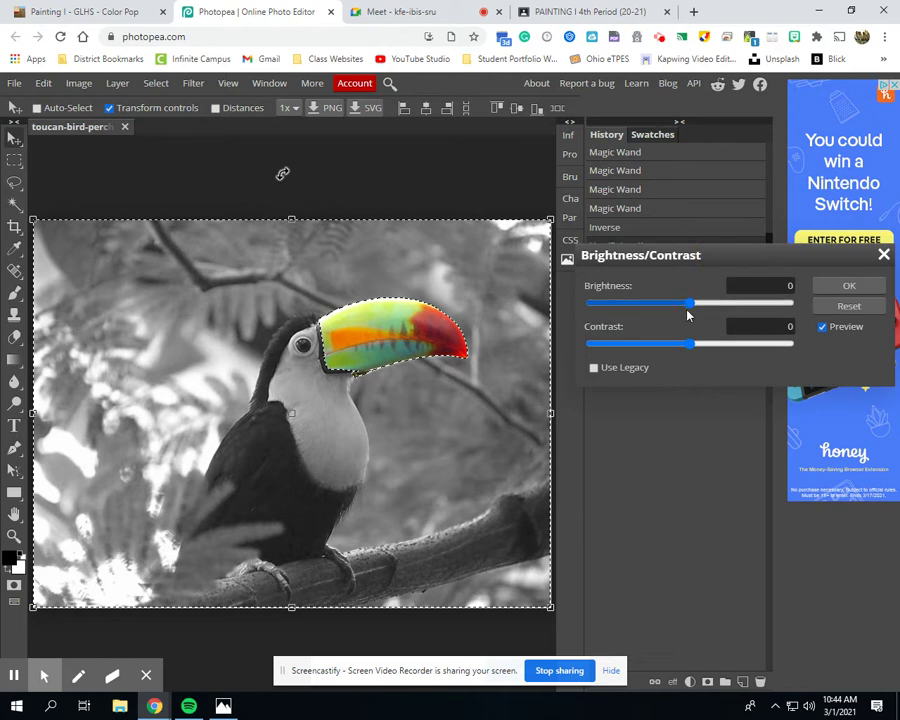
# Try a brightness of 44 and a contrast of 65 on the black-and-white area, and reset both values.
pyautogui.moveTo(689, 314); pyautogui.dragTo(756, 346)
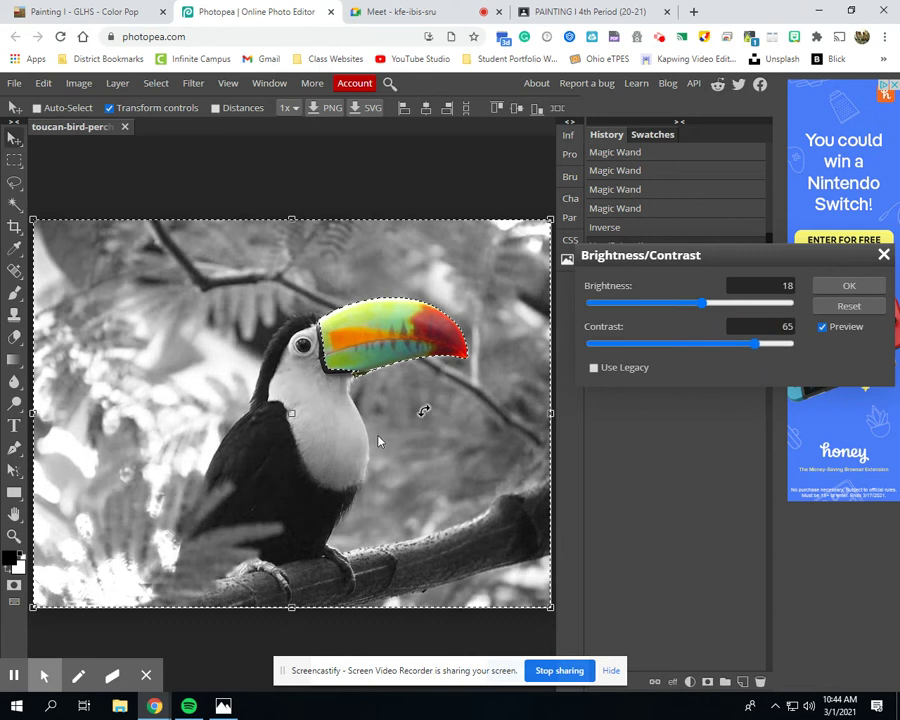
pyautogui.click(703, 305)
pyautogui.moveTo(703, 307); pyautogui.dragTo(721, 305)
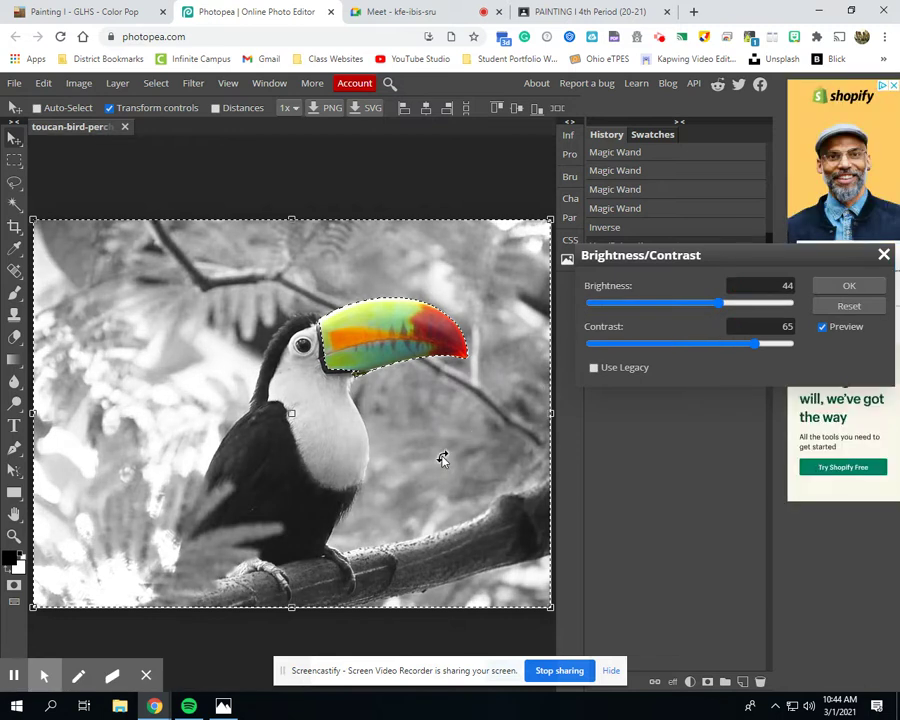
pyautogui.click(848, 306)
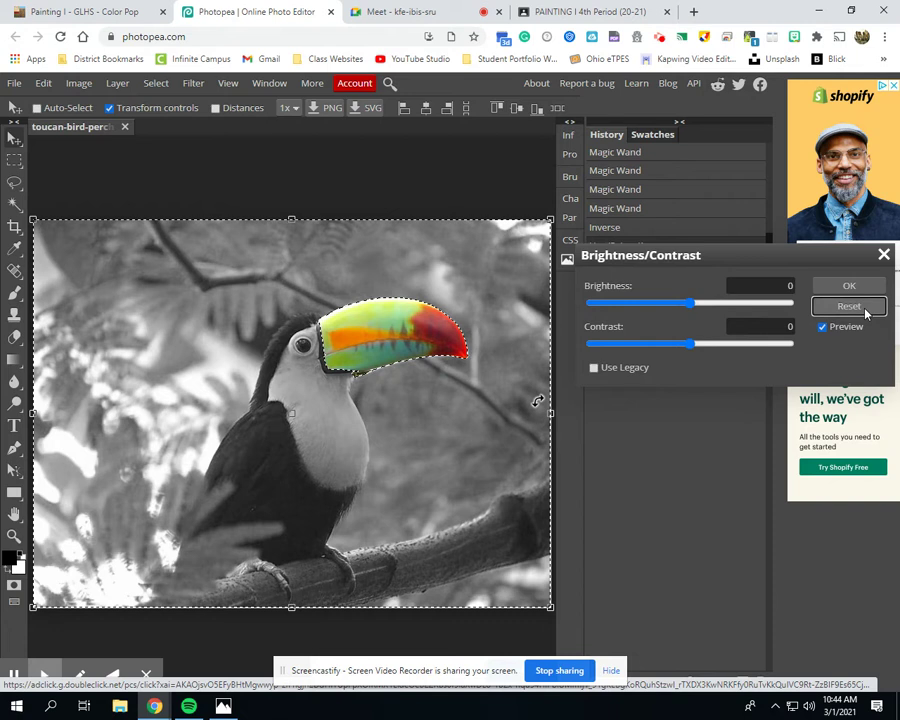
# Apply a brightness of 45 and a contrast of about 58 to the black-and-white area.
pyautogui.moveTo(693, 303); pyautogui.dragTo(752, 345)
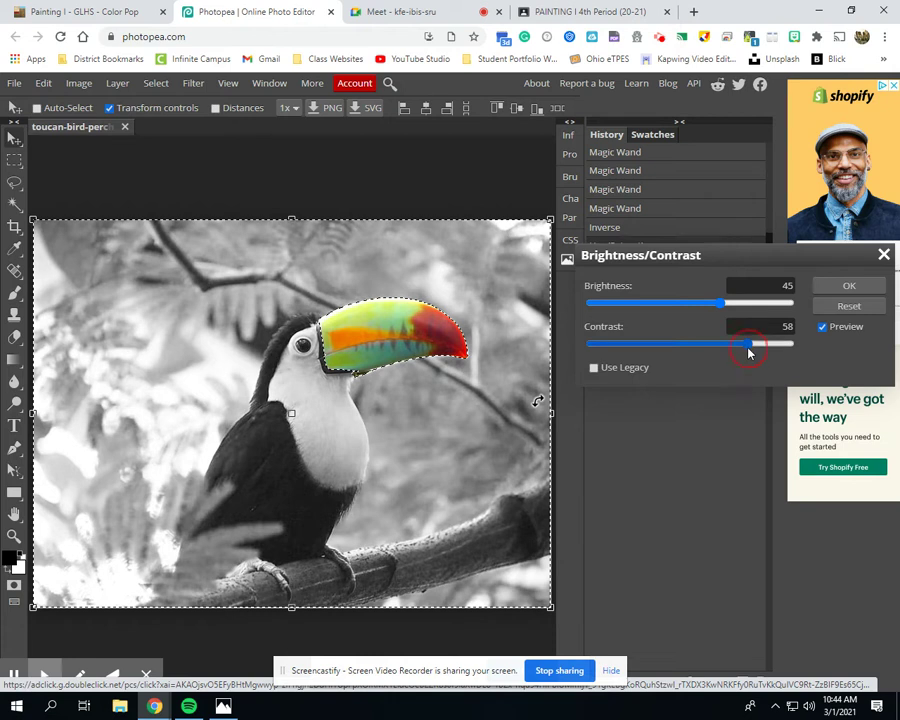
pyautogui.click(838, 290)
pyautogui.click(77, 88)
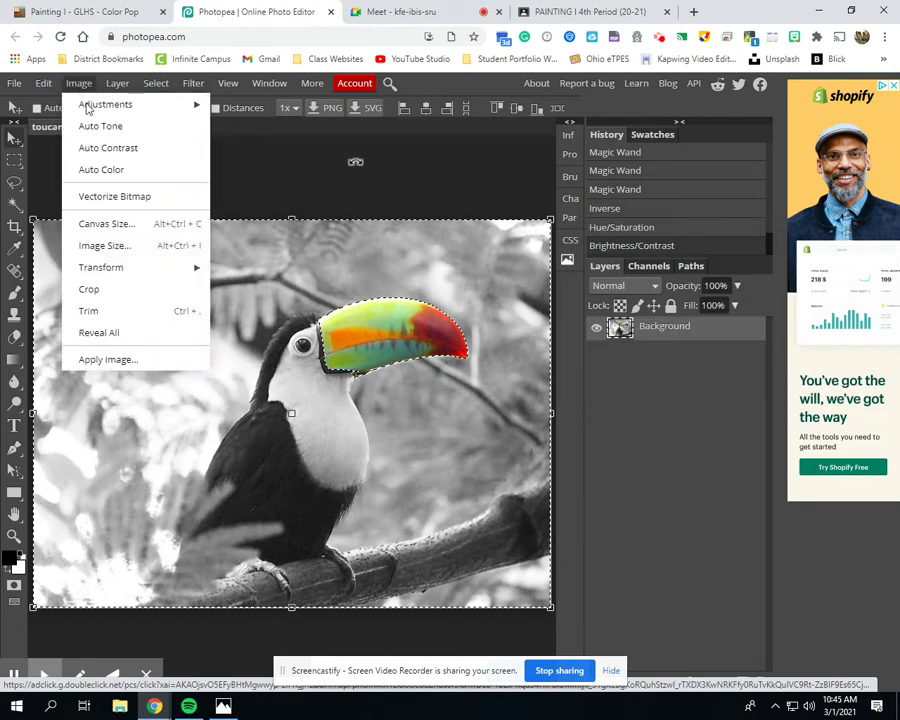
pyautogui.moveTo(126, 106)
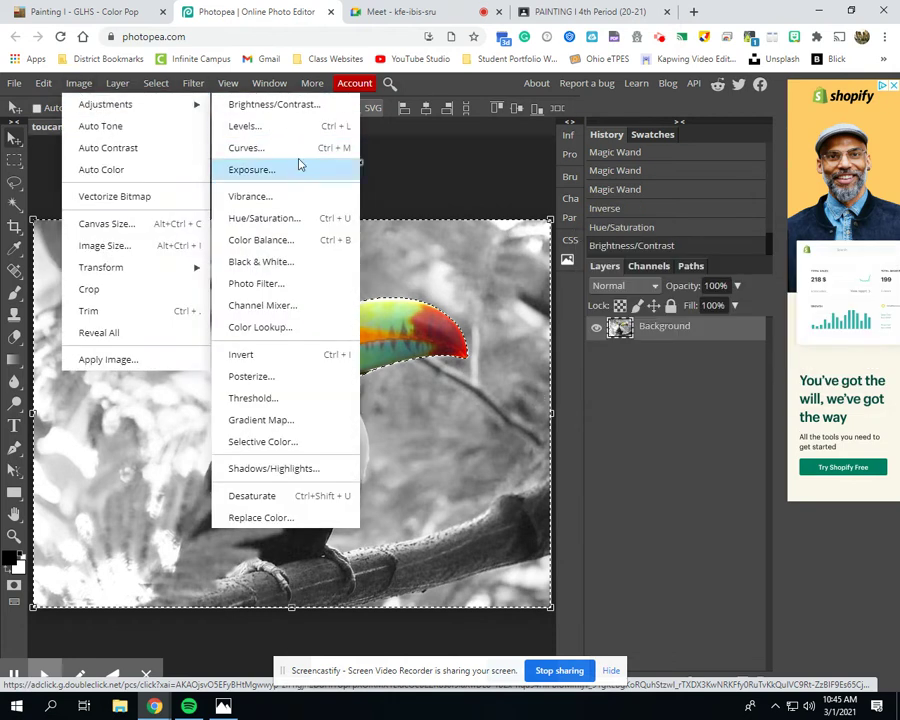
pyautogui.click(78, 85)
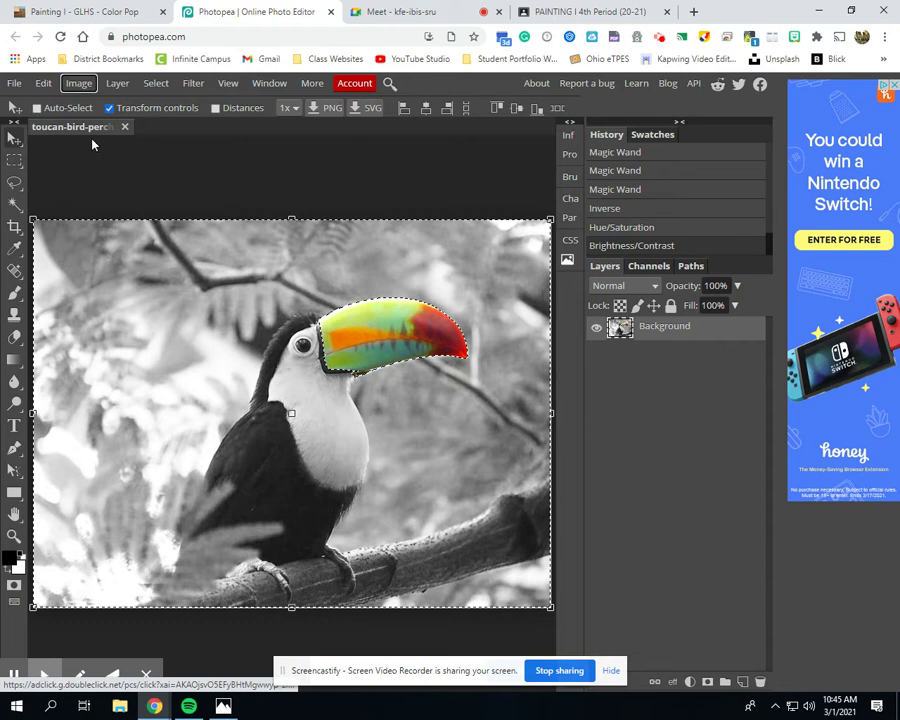
# Deselect the black-and-white area, and check it by trial-moving the whole picture and undoing the move.
pyautogui.click(152, 84)
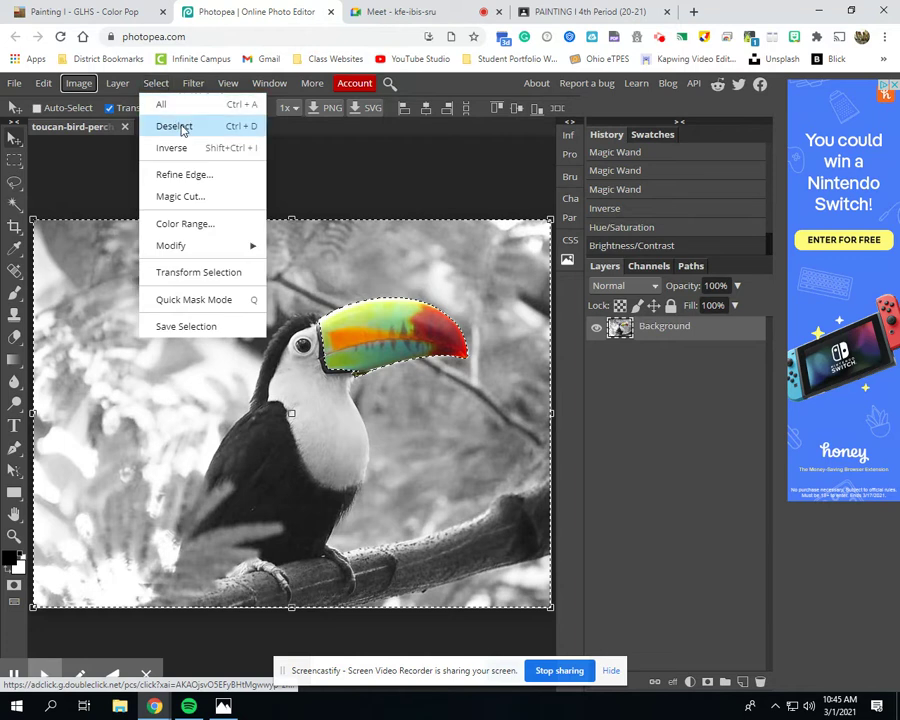
pyautogui.click(176, 126)
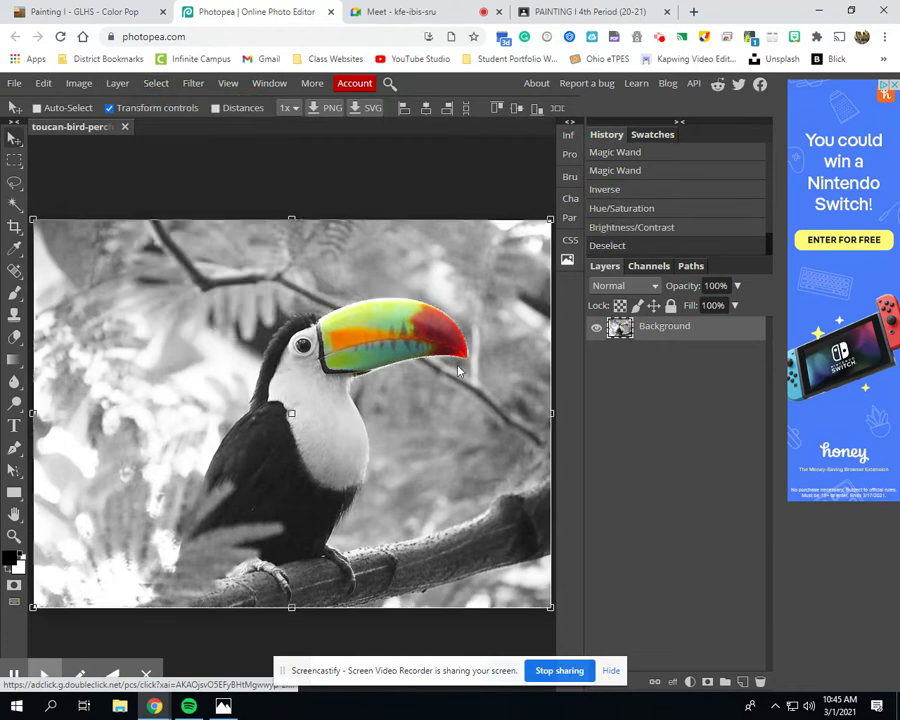
pyautogui.click(15, 137)
pyautogui.moveTo(306, 346); pyautogui.dragTo(346, 302)
pyautogui.moveTo(284, 288); pyautogui.dragTo(319, 417)
pyautogui.hotkey('ctrl', 'z')
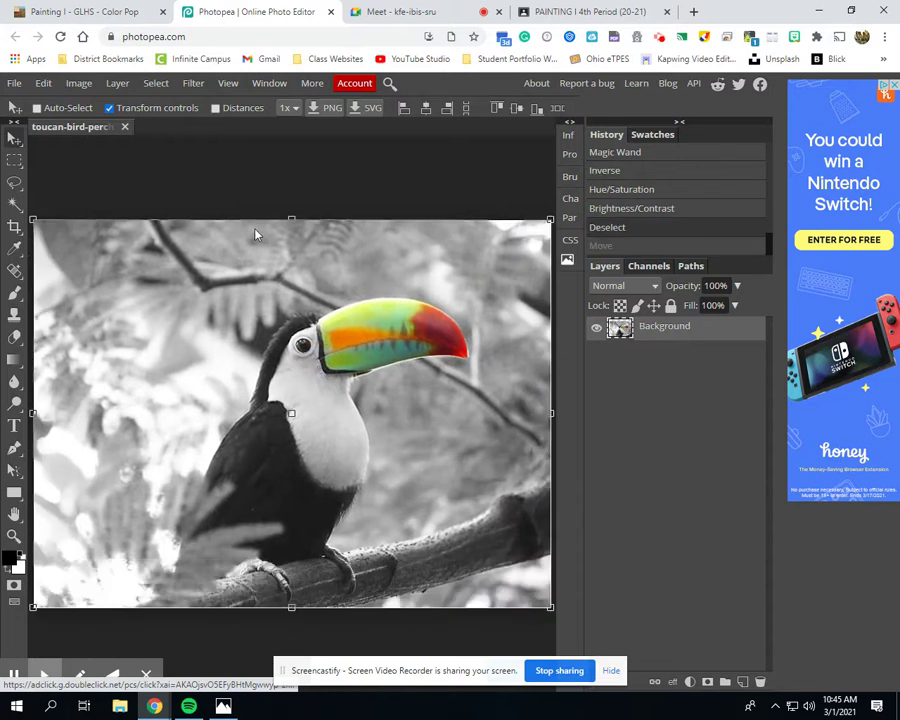
# Export the finished toucan picture as an 800 by 600 px JPG at maximum quality.
pyautogui.click(15, 85)
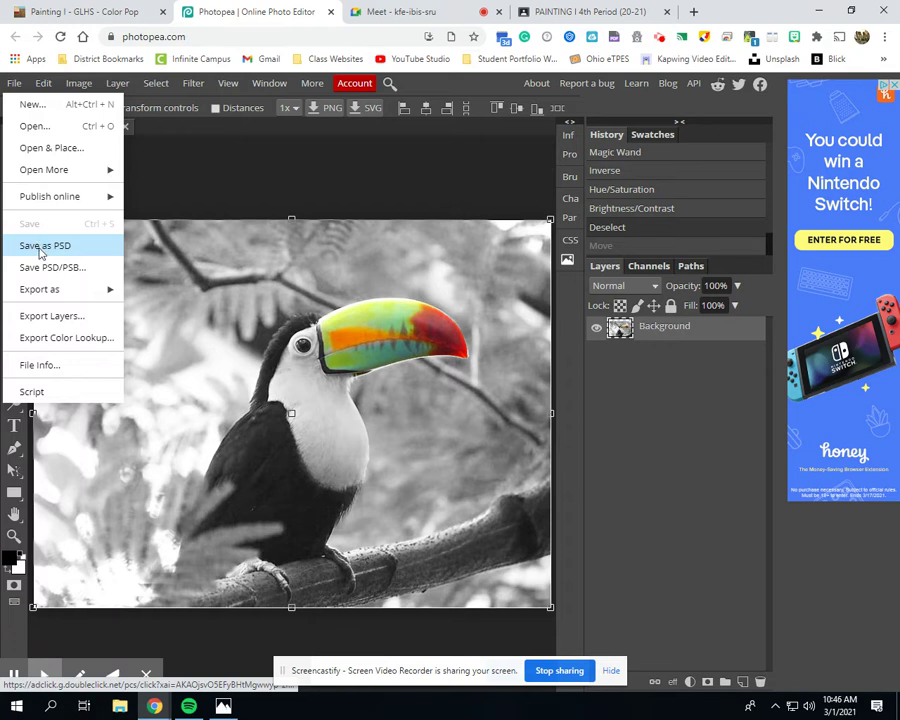
pyautogui.moveTo(52, 292)
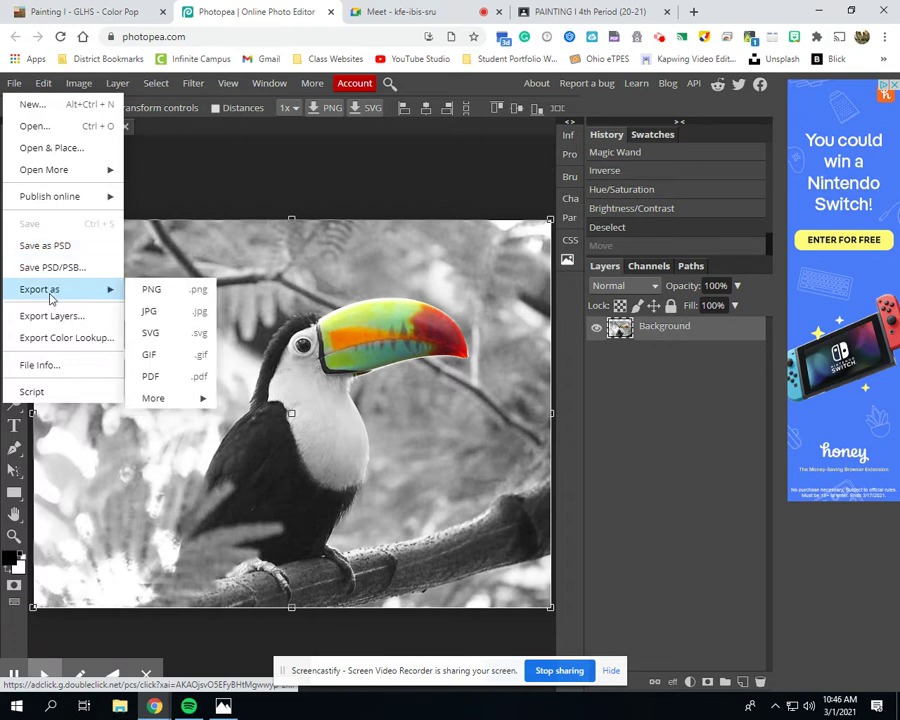
pyautogui.click(12, 84)
pyautogui.click(16, 86)
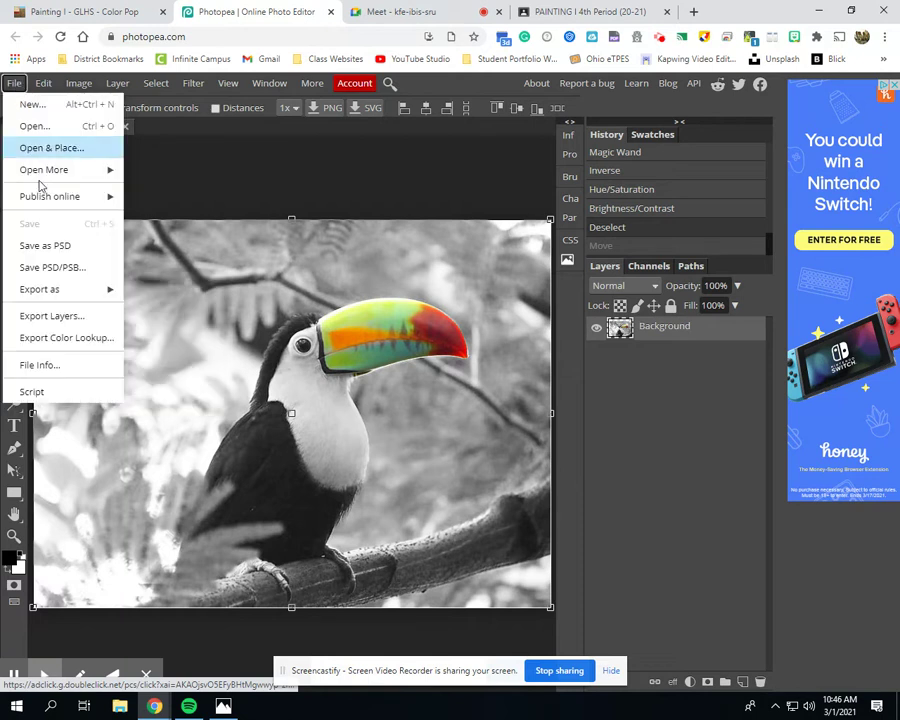
pyautogui.moveTo(90, 293)
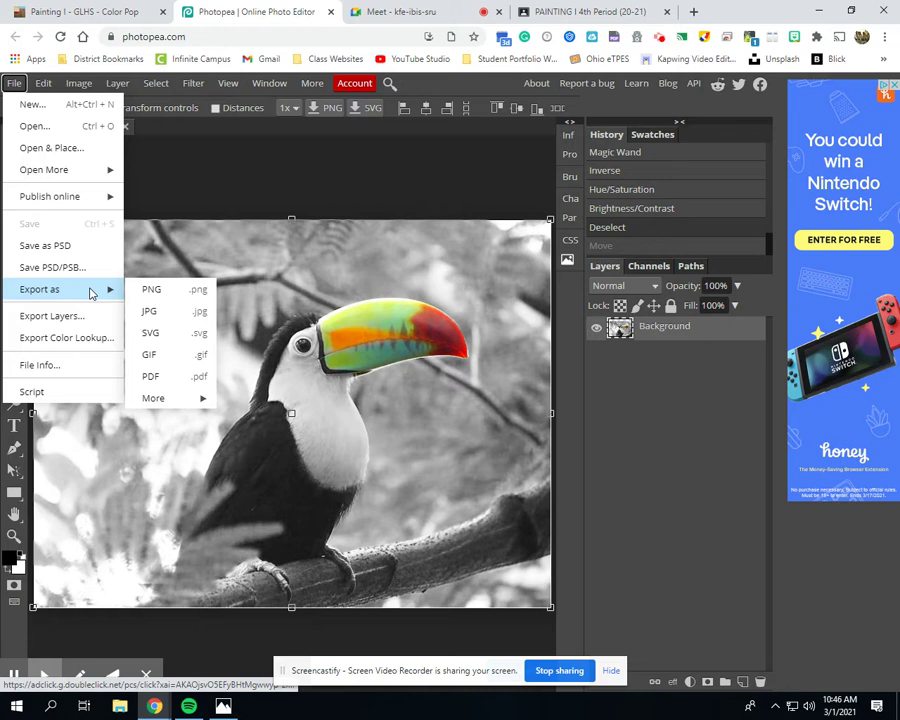
pyautogui.click(174, 315)
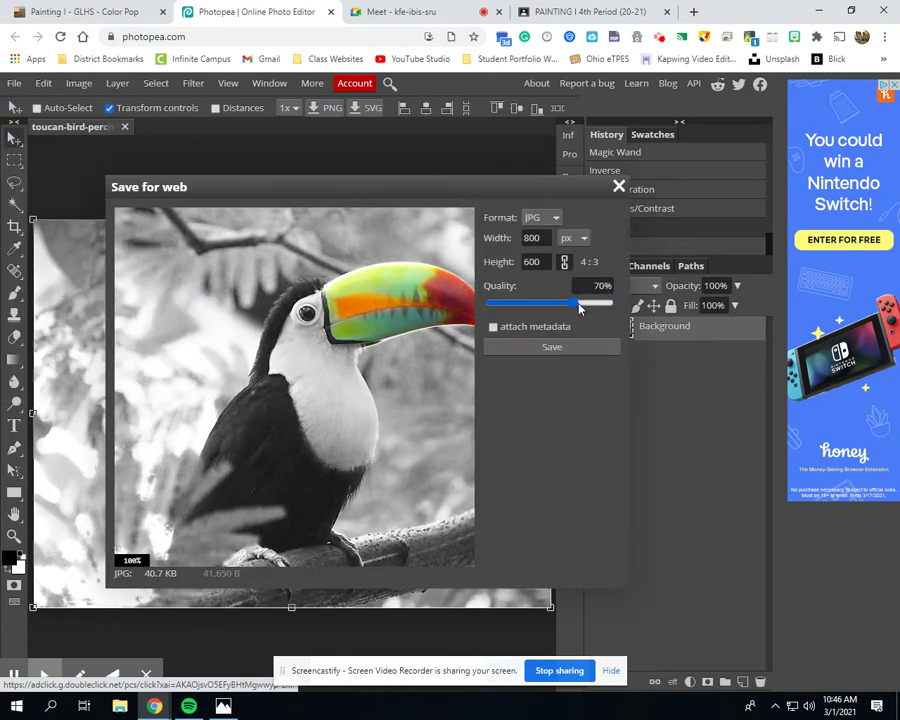
pyautogui.moveTo(577, 307); pyautogui.dragTo(639, 305)
pyautogui.click(551, 347)
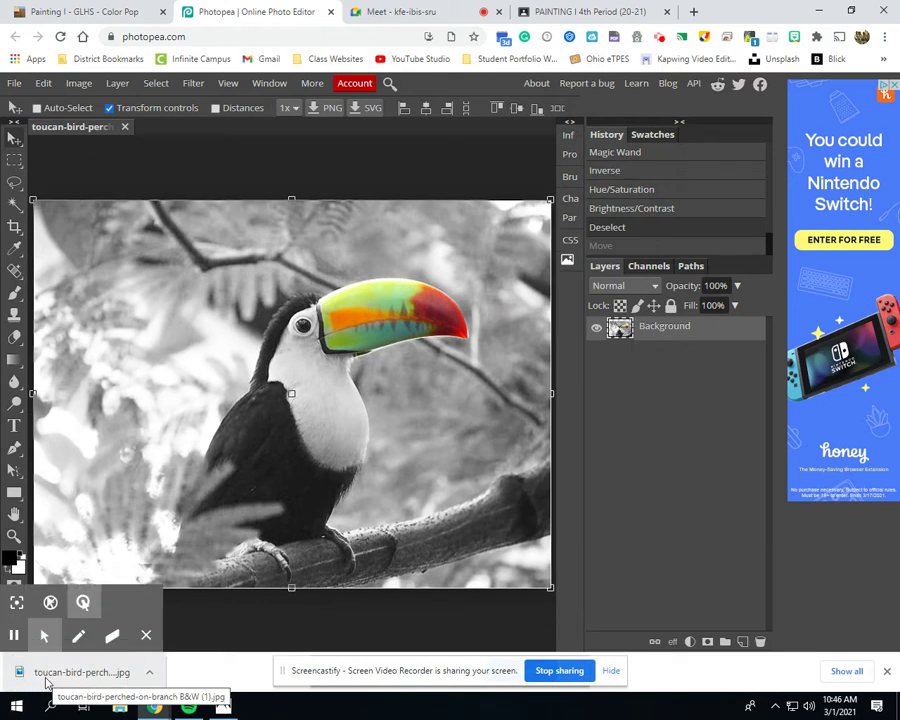
# Switch to the Painting I class site and review the example images and the written Photopea color-pop instructions.
pyautogui.click(108, 11)
pyautogui.scroll(1, 372, 238)
pyautogui.scroll(1, 372, 238)
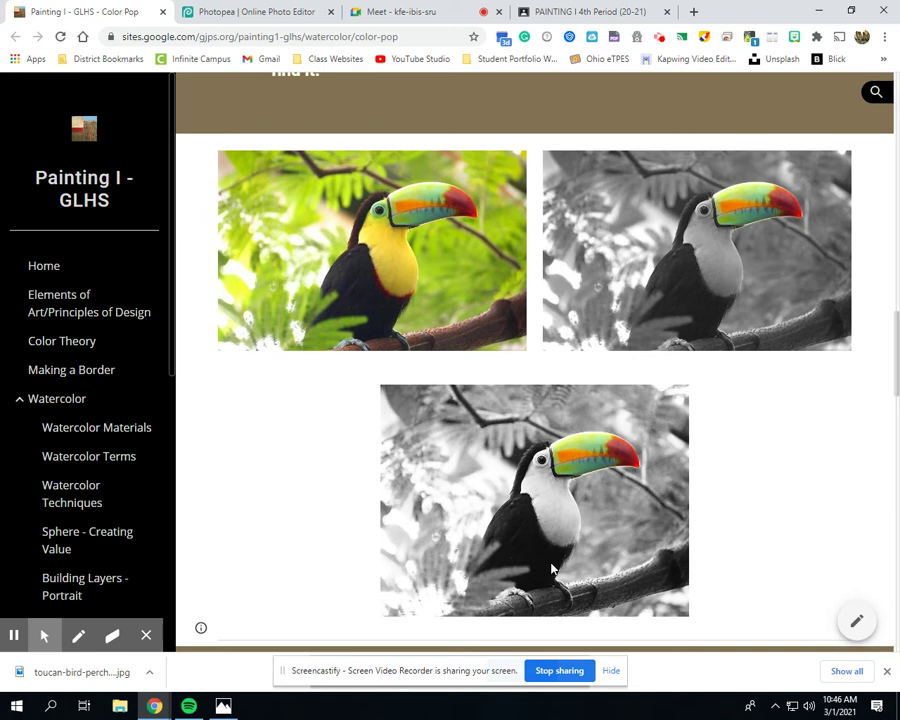
pyautogui.scroll(5, 544, 308)
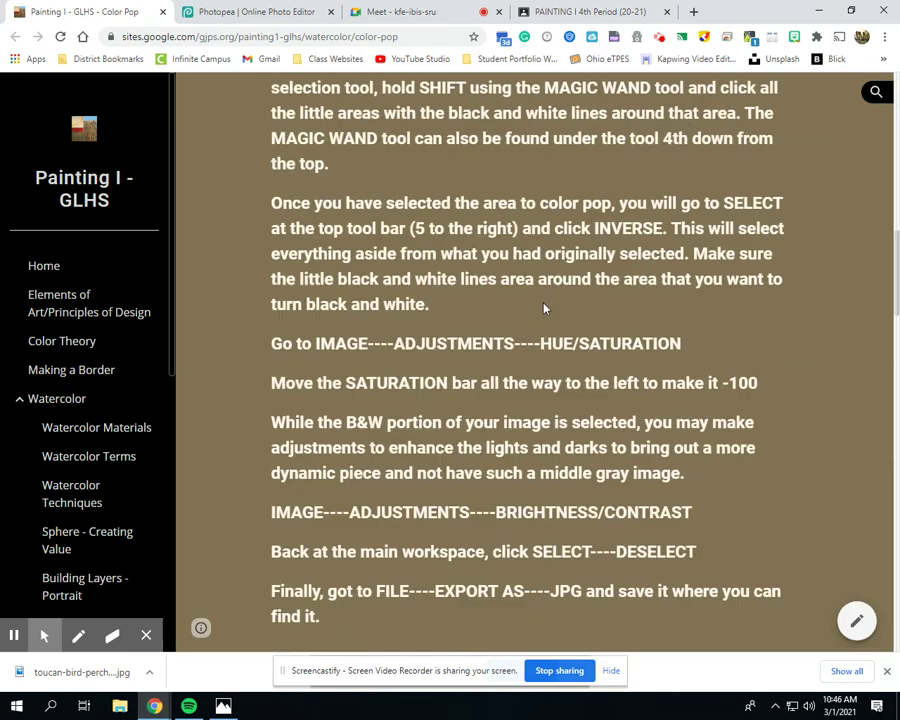
pyautogui.scroll(5, 544, 308)
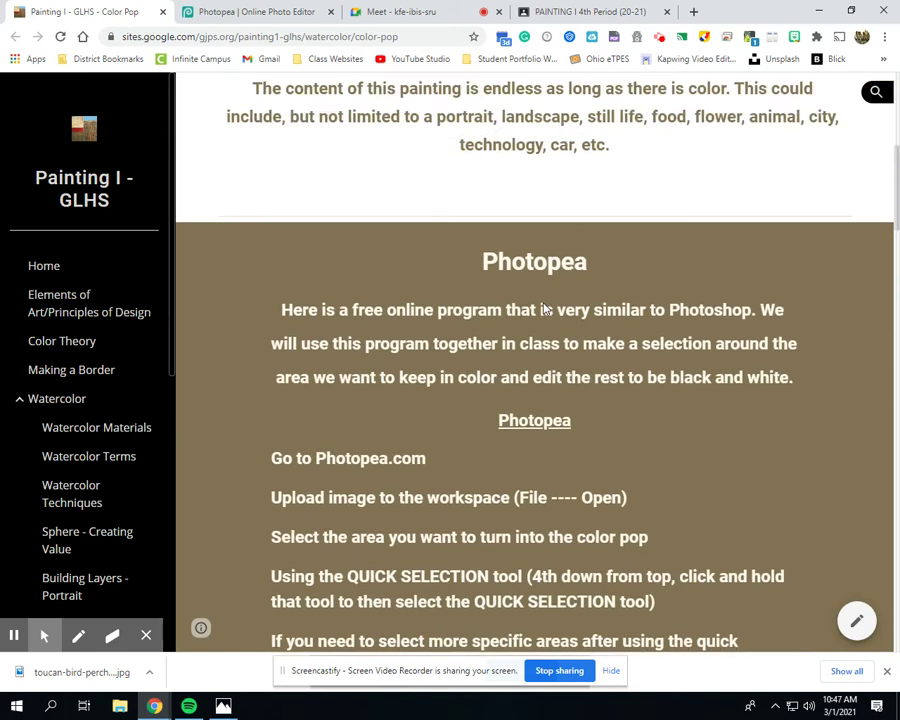
pyautogui.scroll(-3, 544, 303)
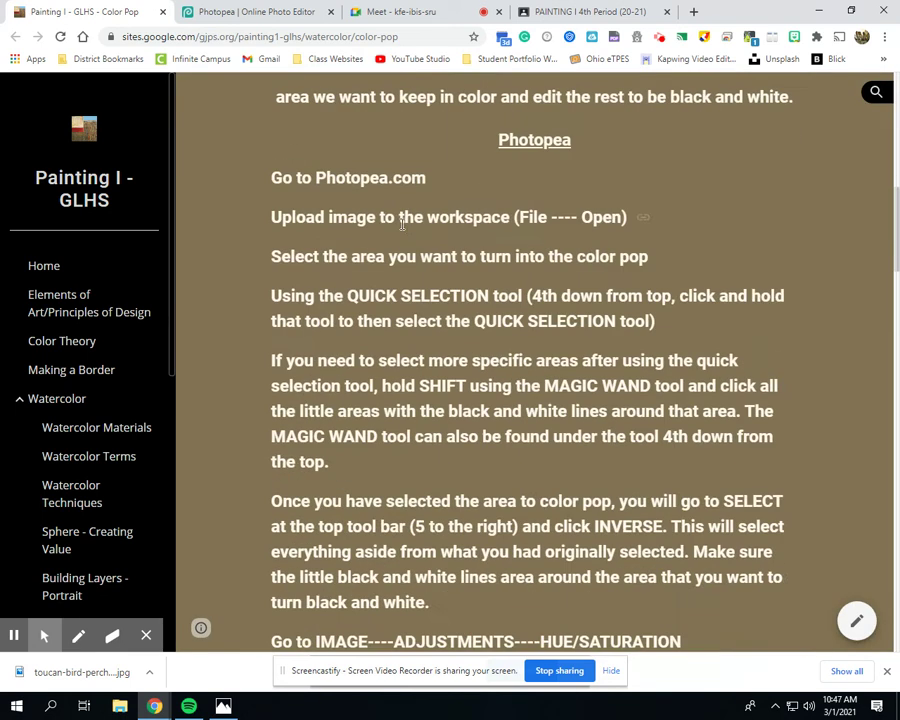
pyautogui.scroll(-1, 318, 216)
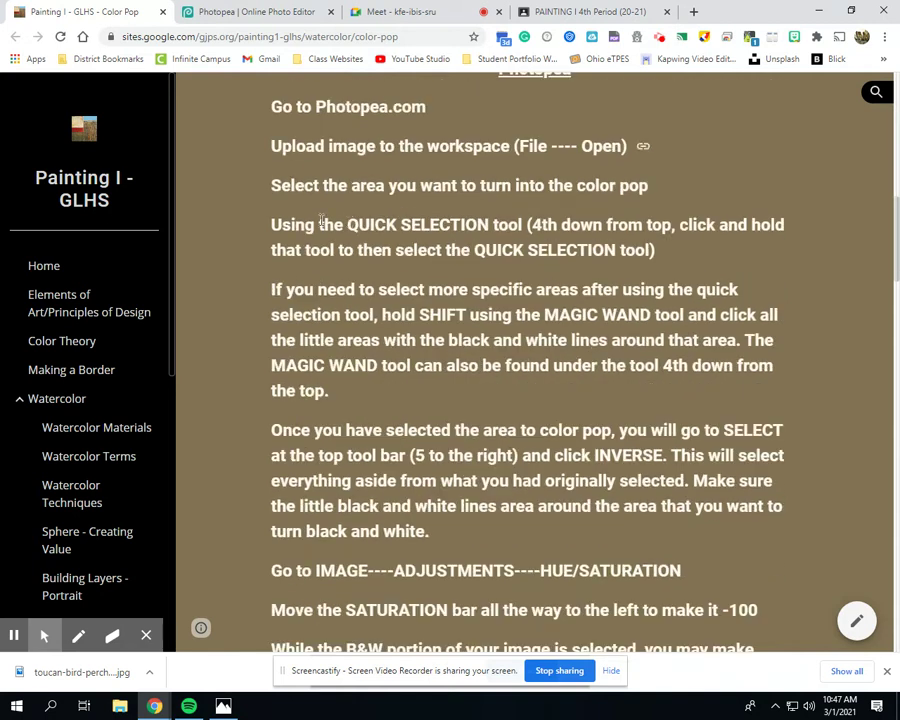
pyautogui.scroll(-3, 354, 229)
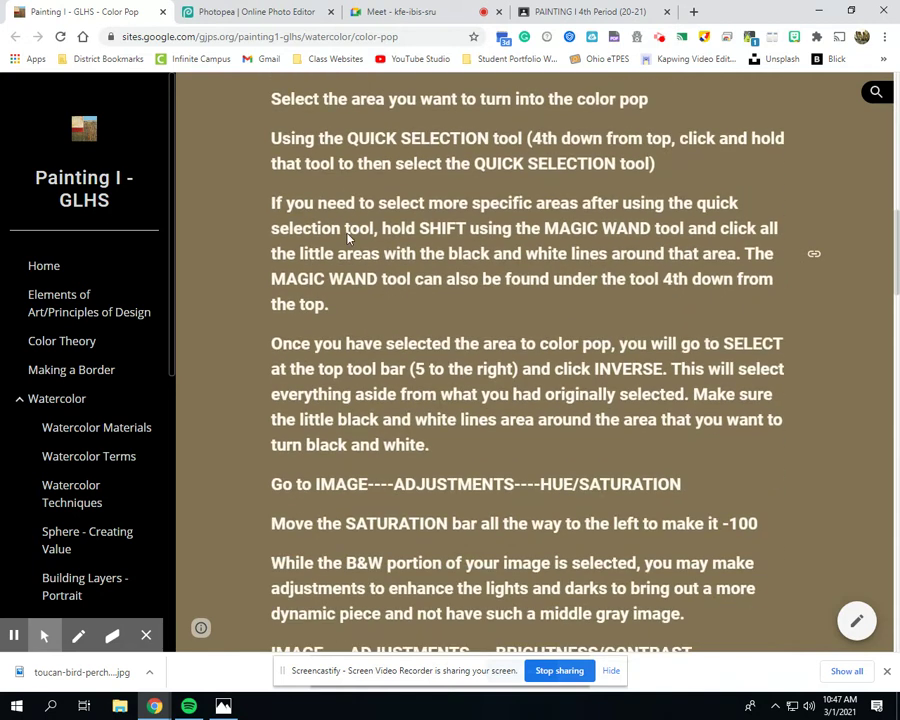
pyautogui.scroll(-1, 348, 236)
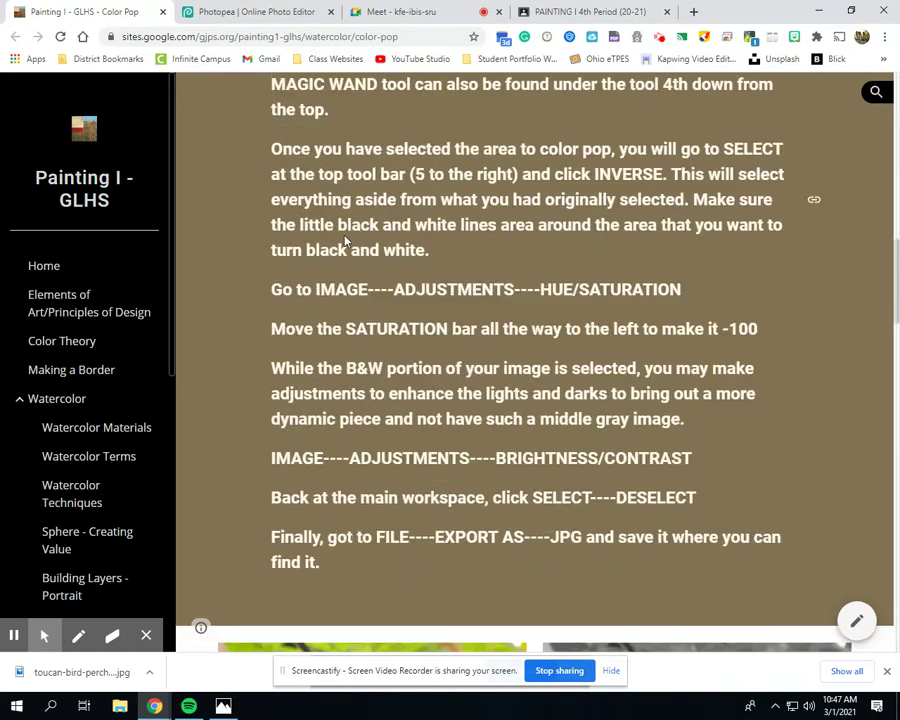
pyautogui.moveTo(317, 289); pyautogui.dragTo(679, 304)
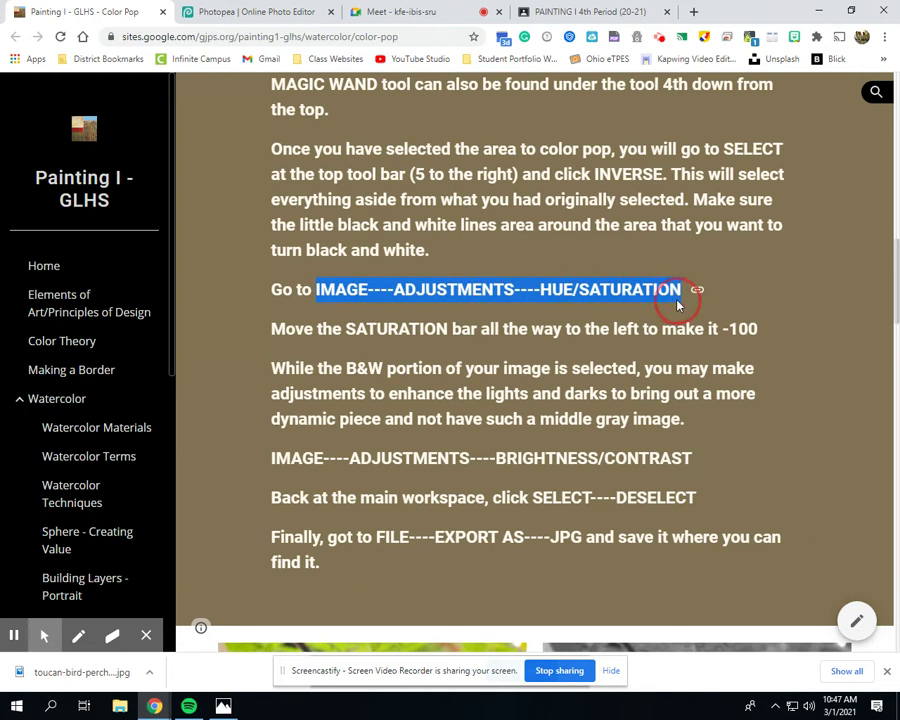
pyautogui.click(500, 352)
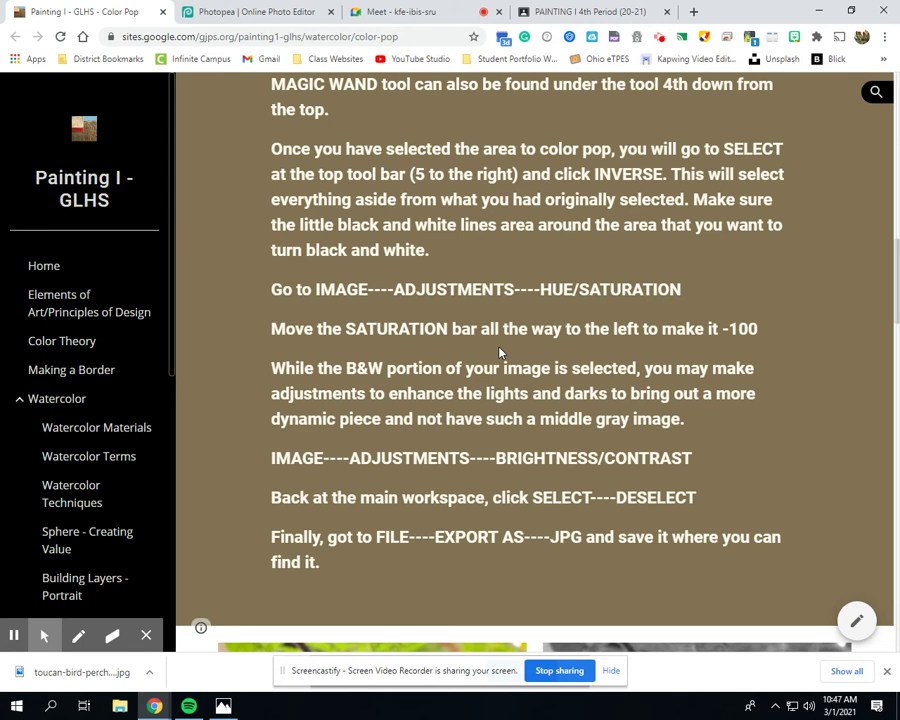